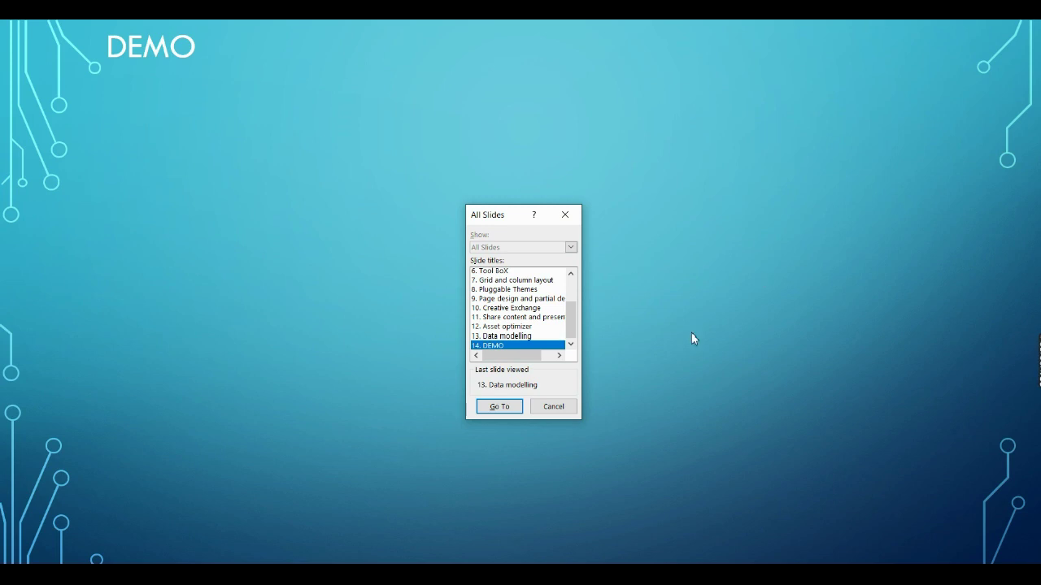
Dismiss the slide list and end the slide show at the DEMO slide
{"action": "left_click", "coordinate": [559, 407]}
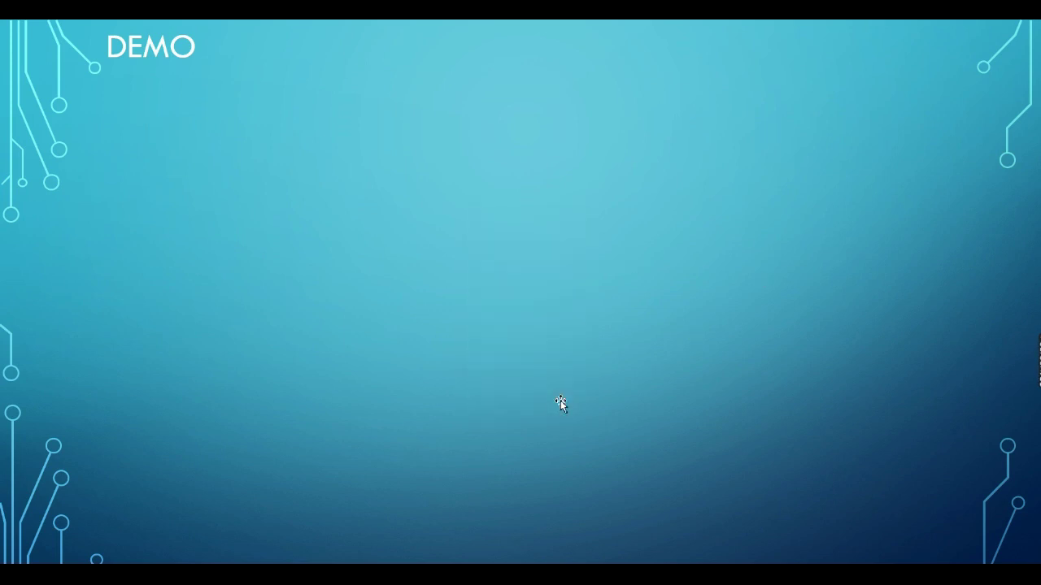
{"action": "key", "text": "Escape"}
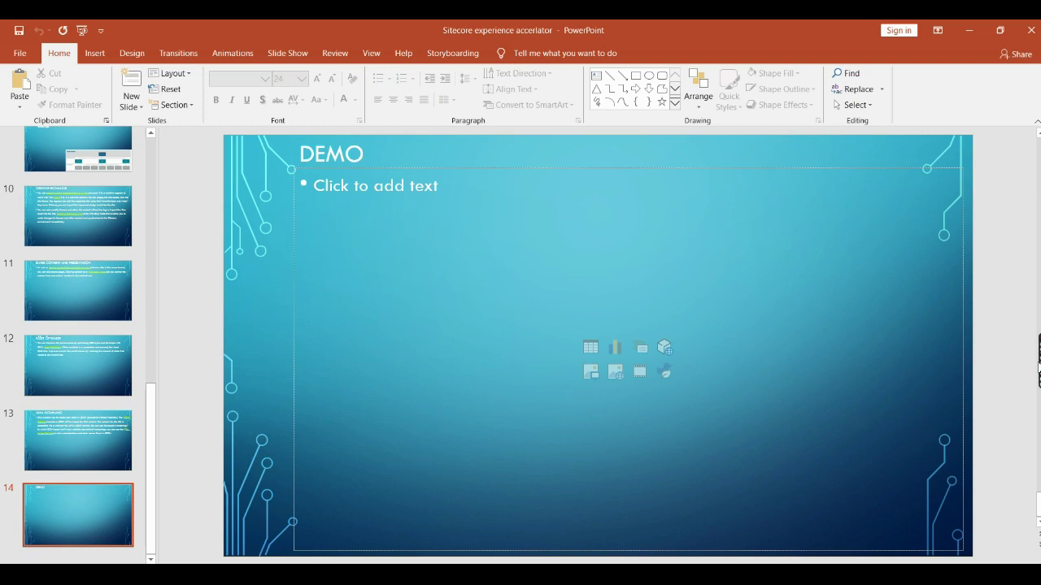
{"action": "mouse_move", "coordinate": [1038, 358]}
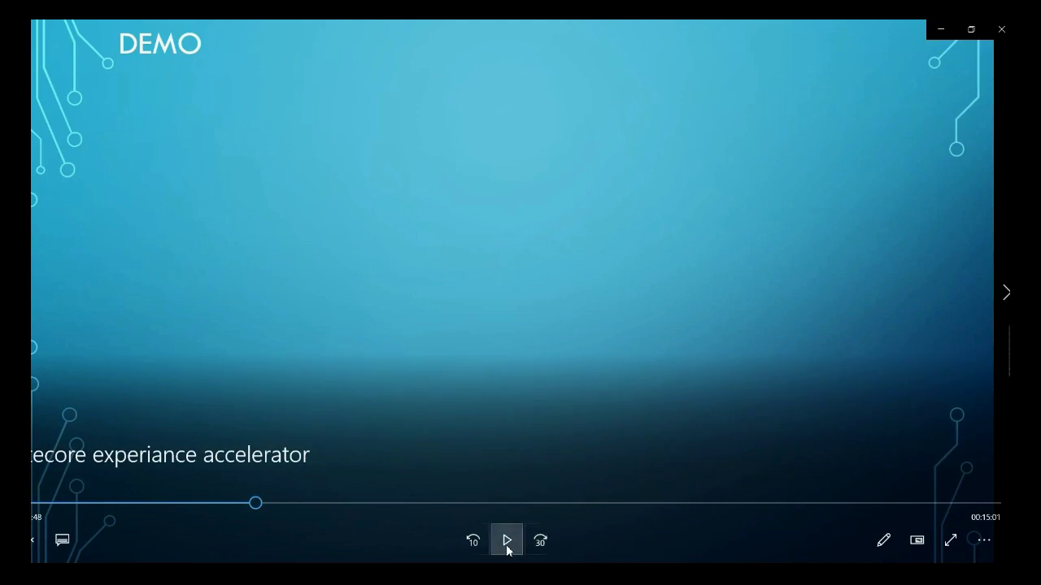
{"action": "left_click", "coordinate": [506, 545]}
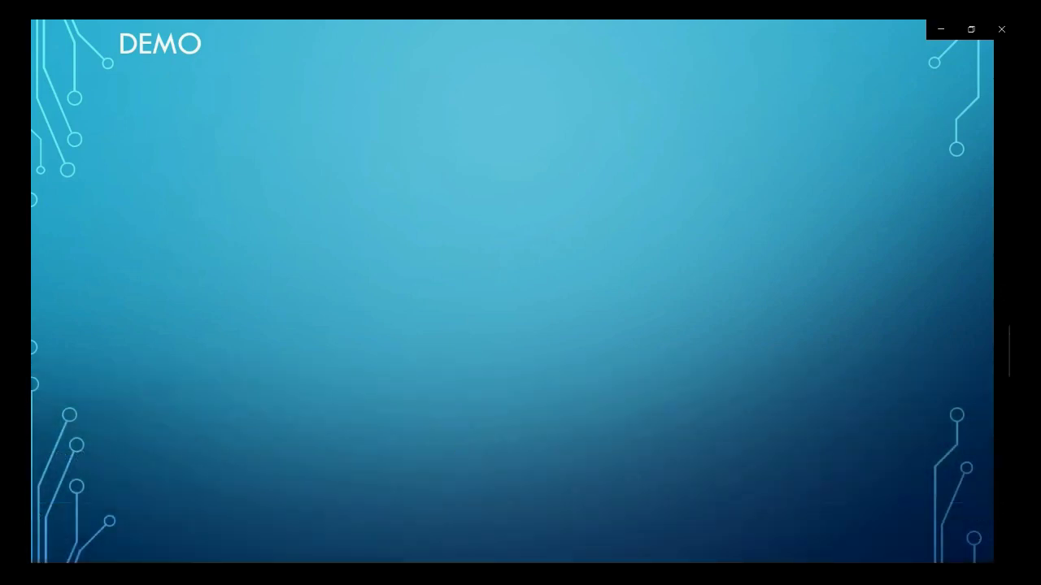
{"action": "mouse_move", "coordinate": [456, 444]}
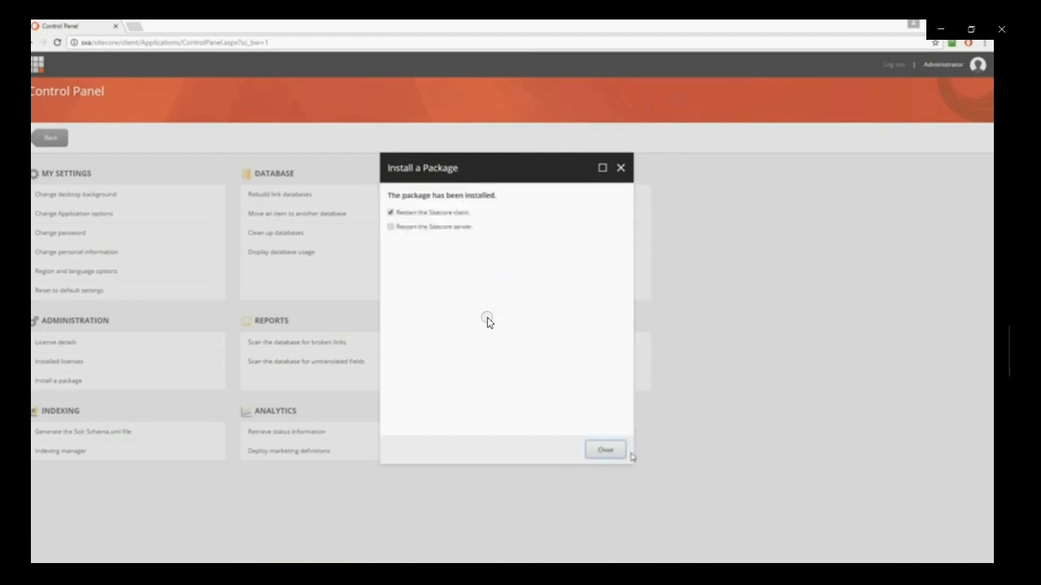
Close the finished installation and choose Sitecore Experience Accelerator 1.1 rev. 161004 for 8.2.zip as the next package to install
{"action": "left_click", "coordinate": [605, 449]}
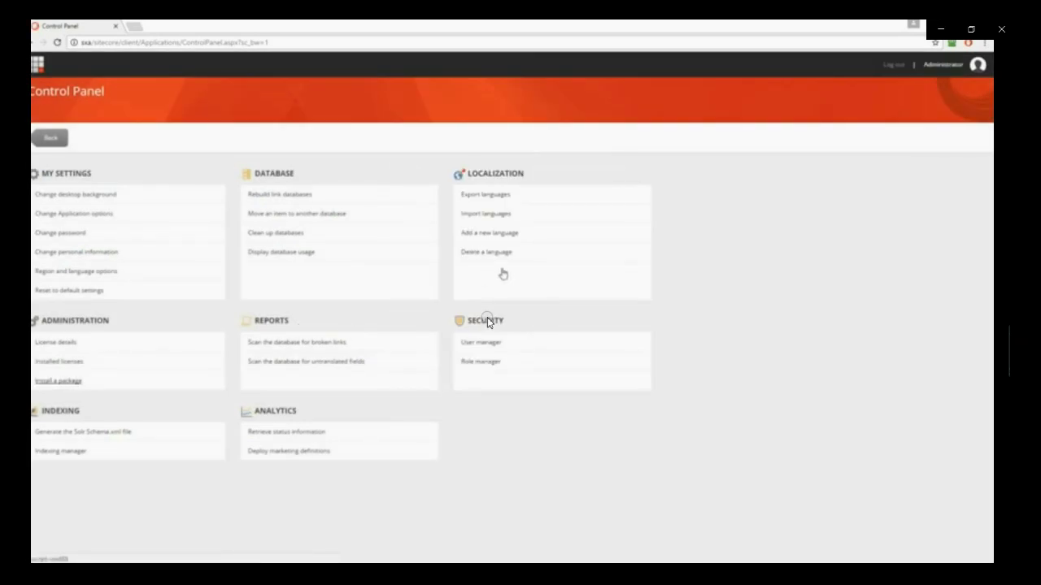
{"action": "left_click", "coordinate": [58, 381]}
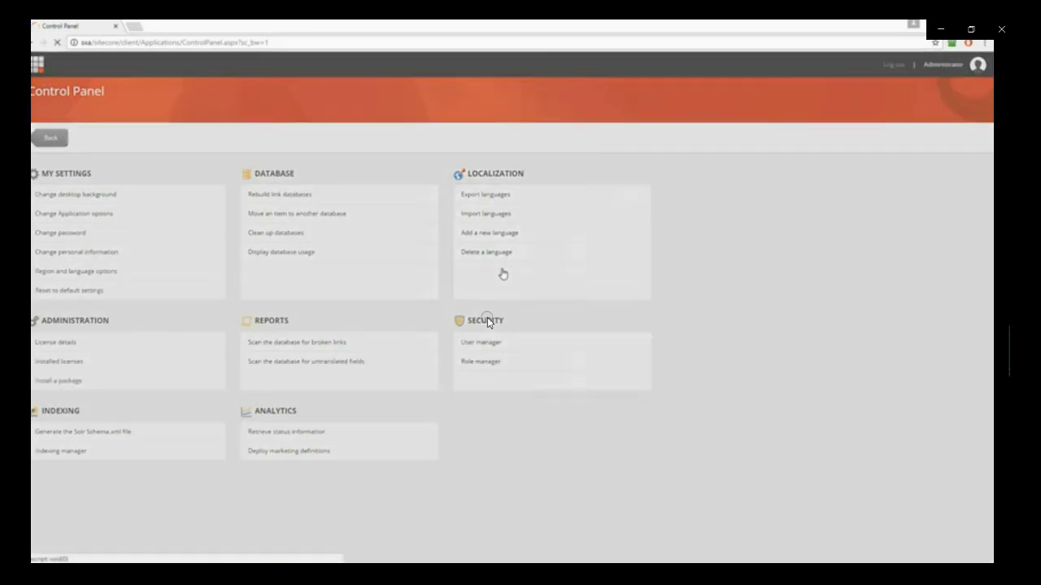
{"action": "left_click", "coordinate": [427, 249]}
{"action": "left_click", "coordinate": [430, 255]}
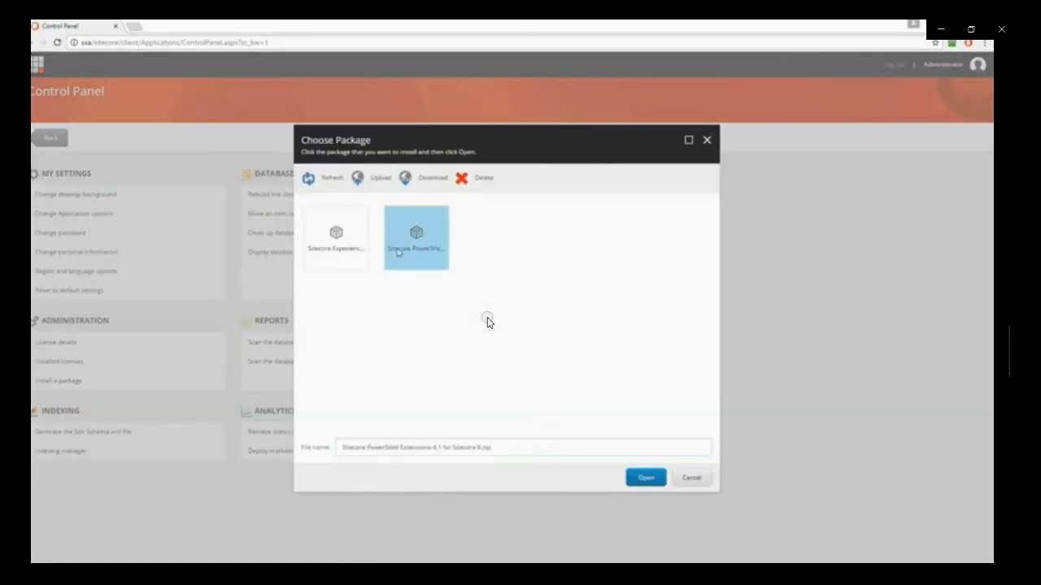
{"action": "left_click", "coordinate": [335, 239]}
{"action": "left_click", "coordinate": [643, 480]}
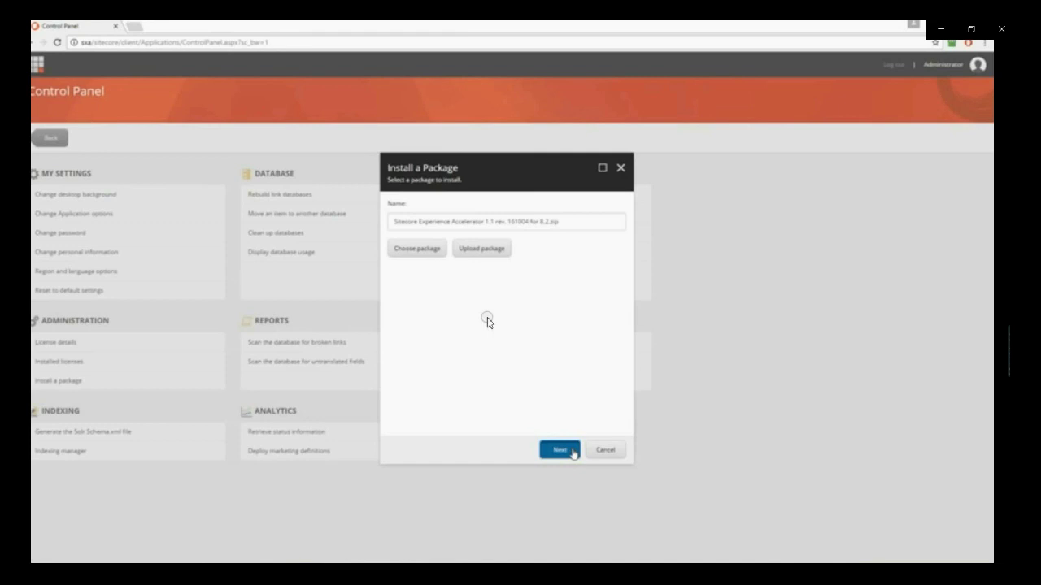
Continue through the package wizard past the installation instructions and install the Sitecore Experience Accelerator package
{"action": "left_click", "coordinate": [572, 453]}
{"action": "left_click", "coordinate": [516, 417]}
{"action": "left_click", "coordinate": [558, 454]}
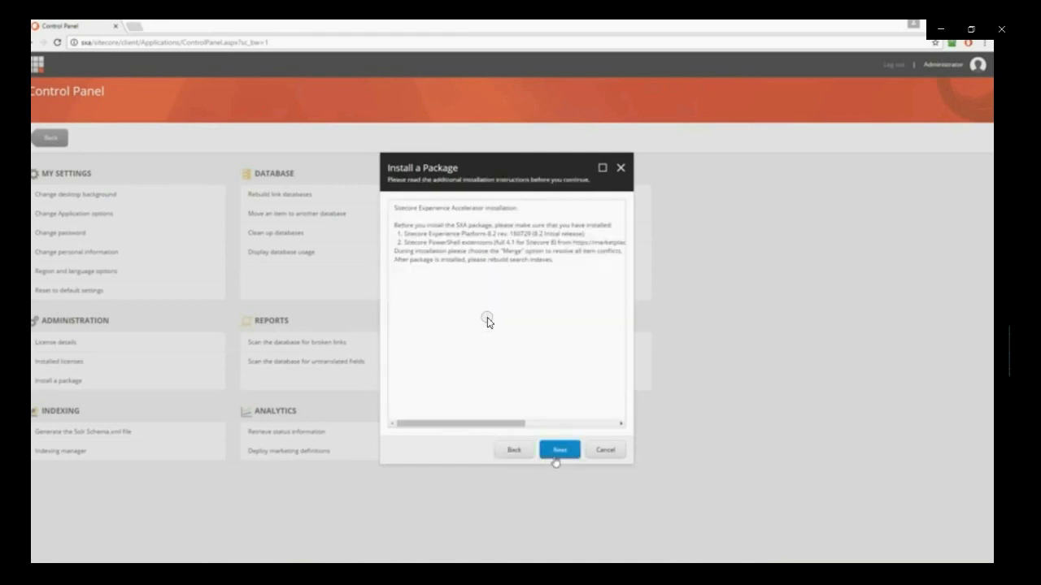
{"action": "left_click", "coordinate": [557, 451]}
{"action": "left_click", "coordinate": [558, 452]}
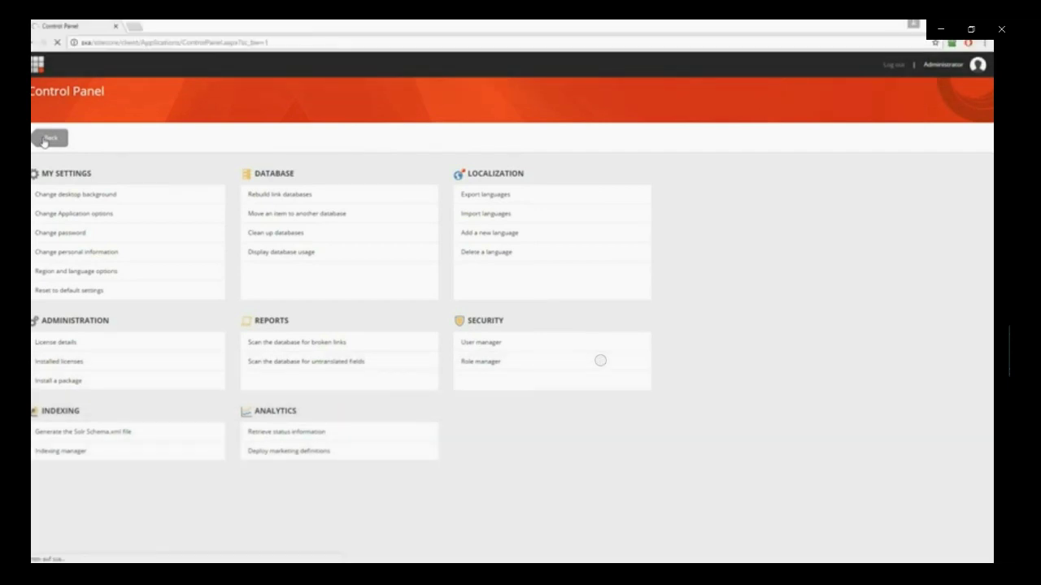
{"action": "mouse_move", "coordinate": [604, 433]}
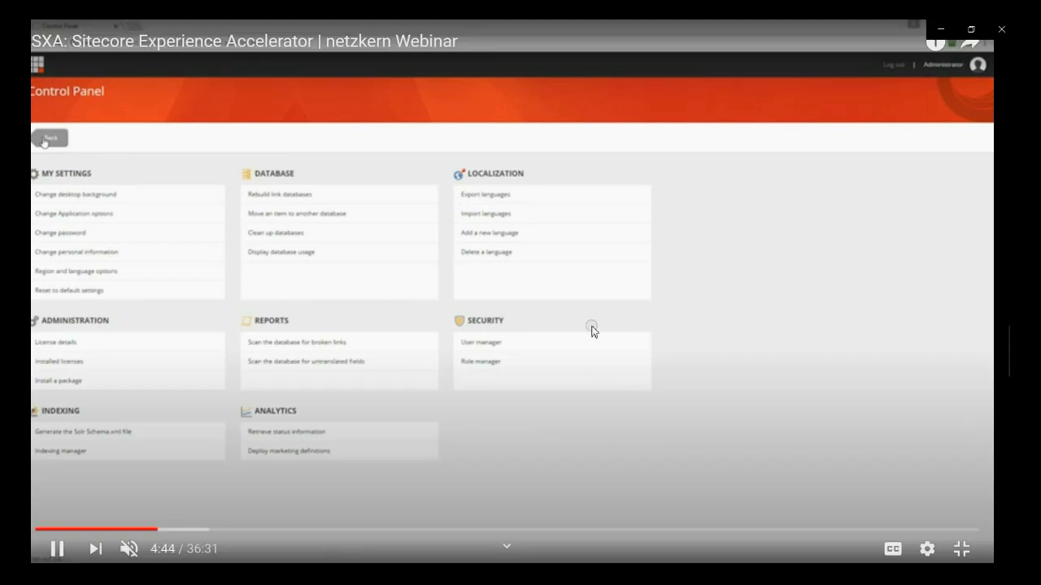
{"action": "left_click", "coordinate": [646, 296]}
{"action": "left_click", "coordinate": [646, 296]}
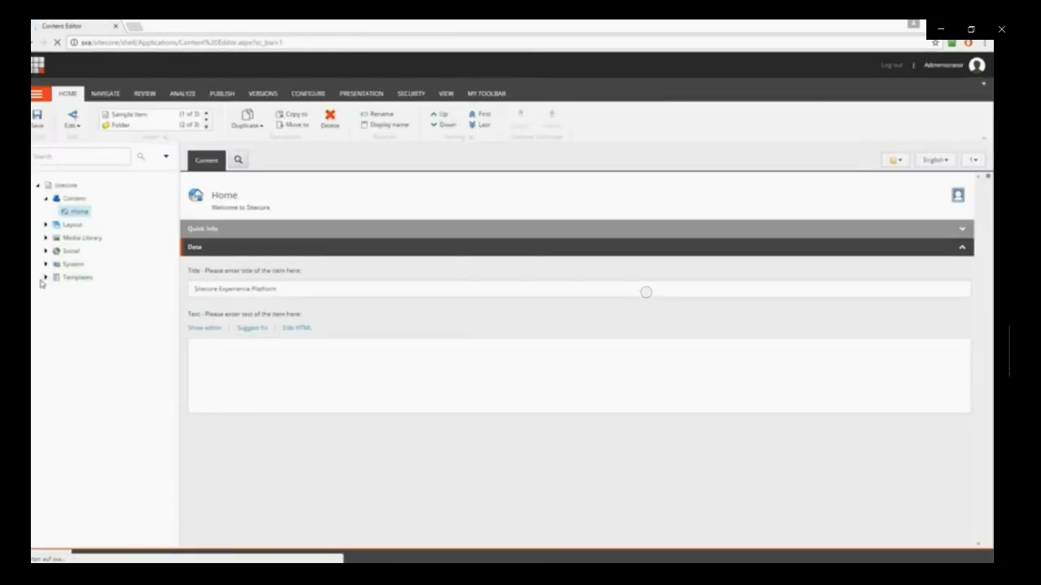
Examine the Experience Accelerator template folders under Templates/Feature in the content tree, and collapse the branches again
{"action": "left_click", "coordinate": [45, 277]}
{"action": "left_click", "coordinate": [55, 317]}
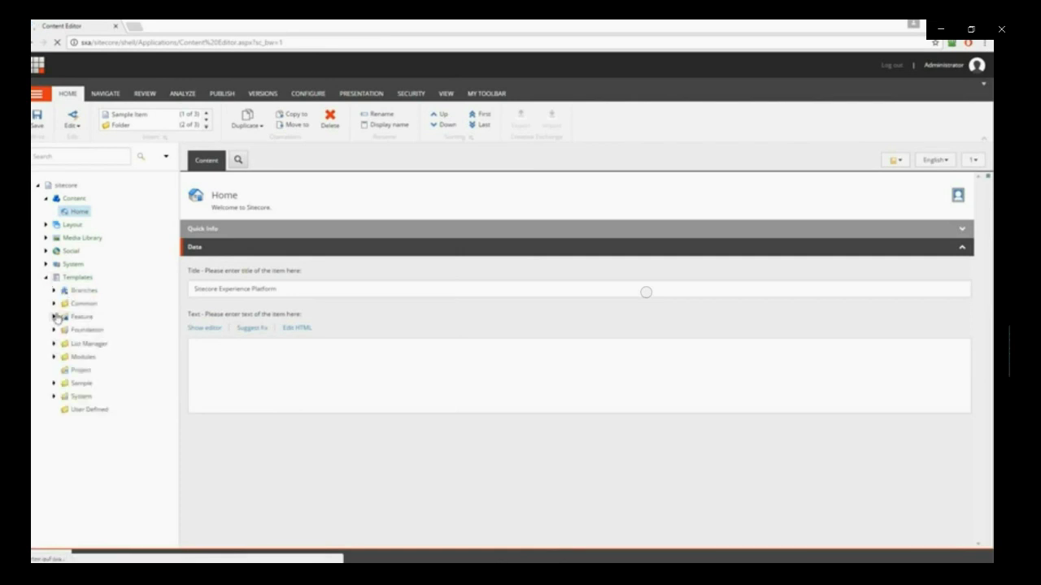
{"action": "left_click", "coordinate": [62, 330]}
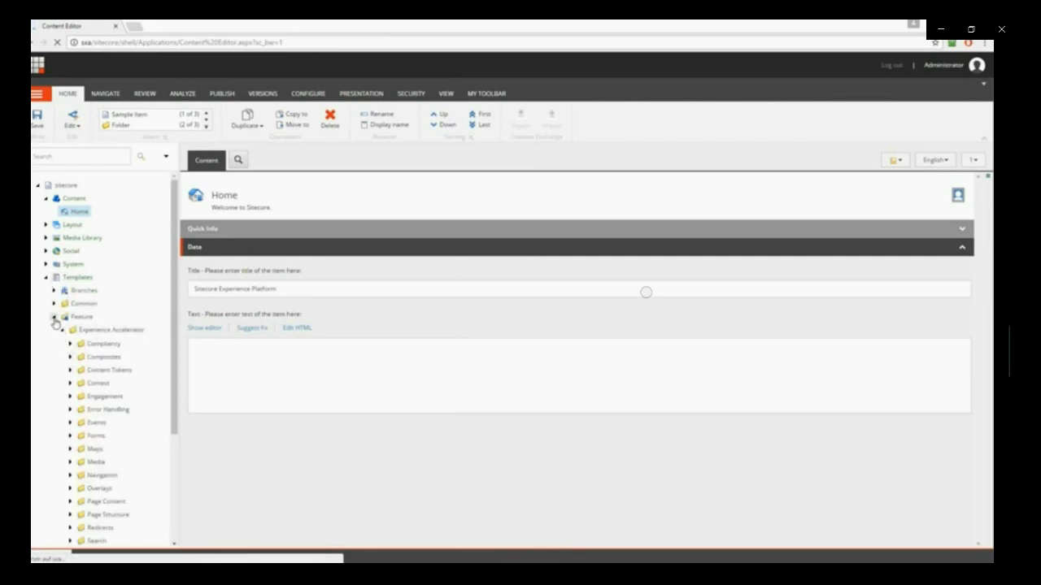
{"action": "left_click", "coordinate": [55, 317]}
{"action": "left_click", "coordinate": [45, 278]}
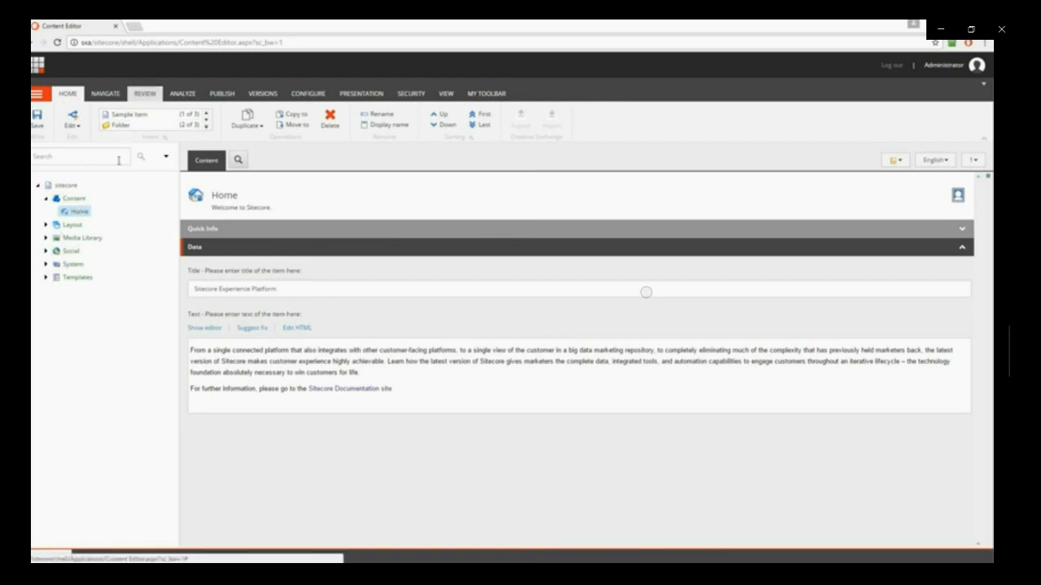
Create a tenant named netzkern under the Content item with all features selected
{"action": "left_click", "coordinate": [74, 200]}
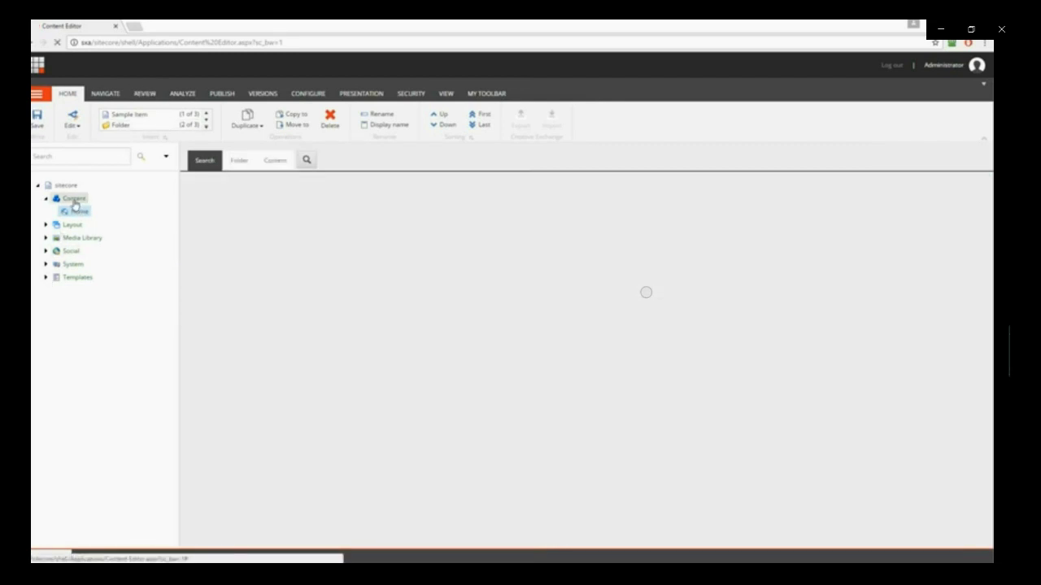
{"action": "right_click", "coordinate": [74, 204]}
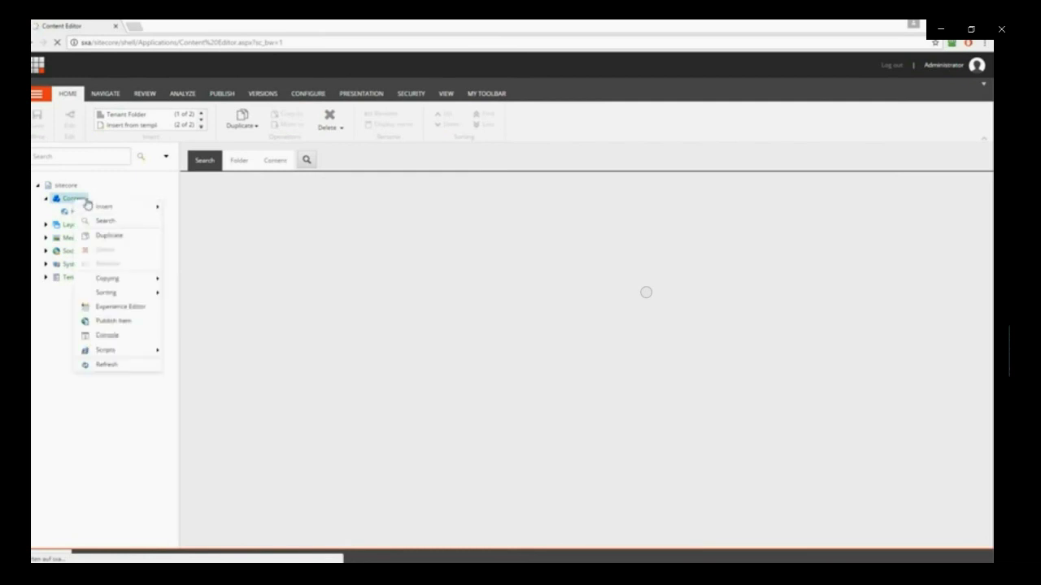
{"action": "mouse_move", "coordinate": [125, 213]}
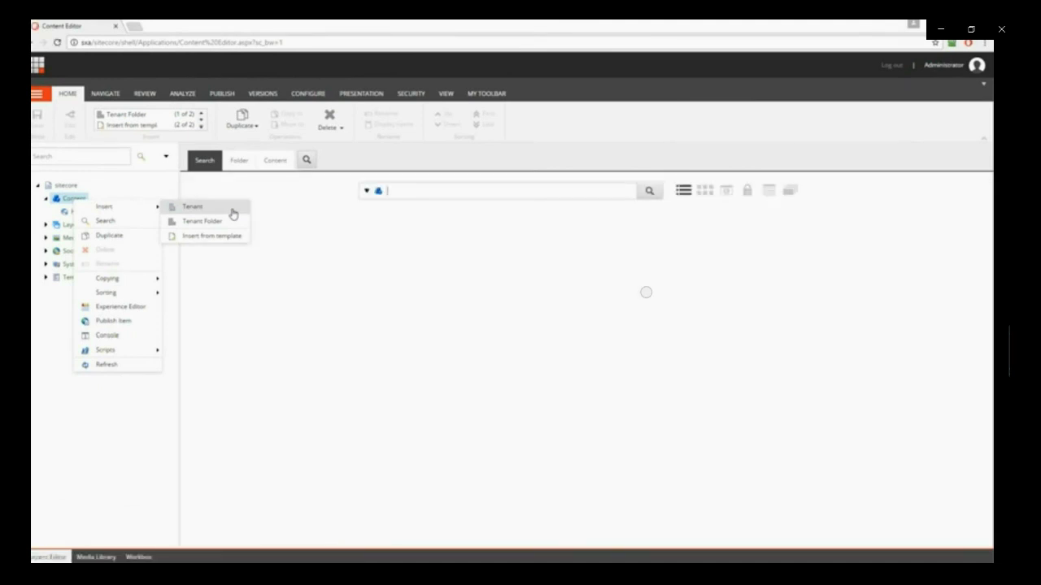
{"action": "left_click", "coordinate": [233, 213]}
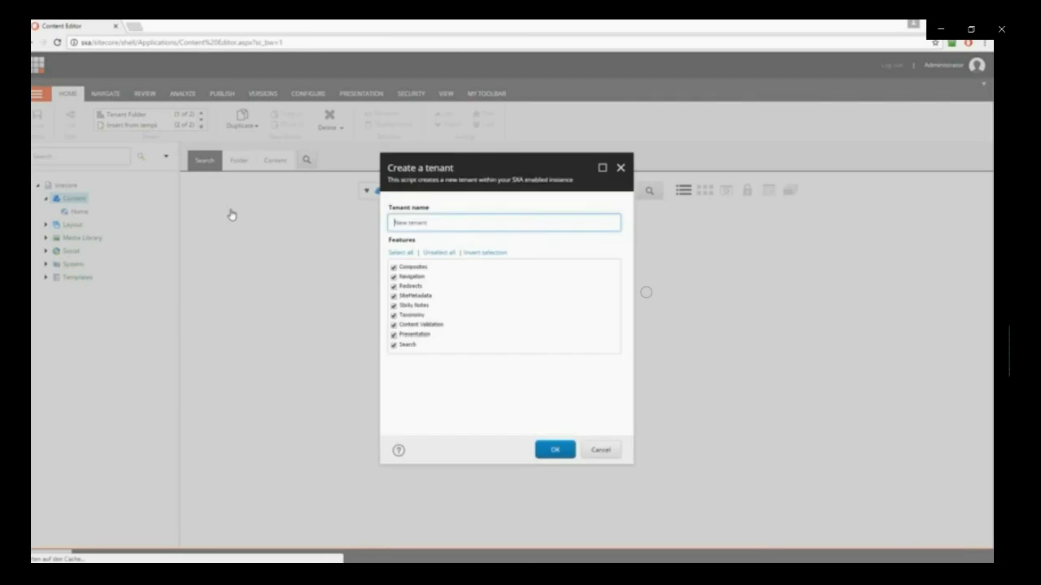
{"action": "type", "text": "netzkern"}
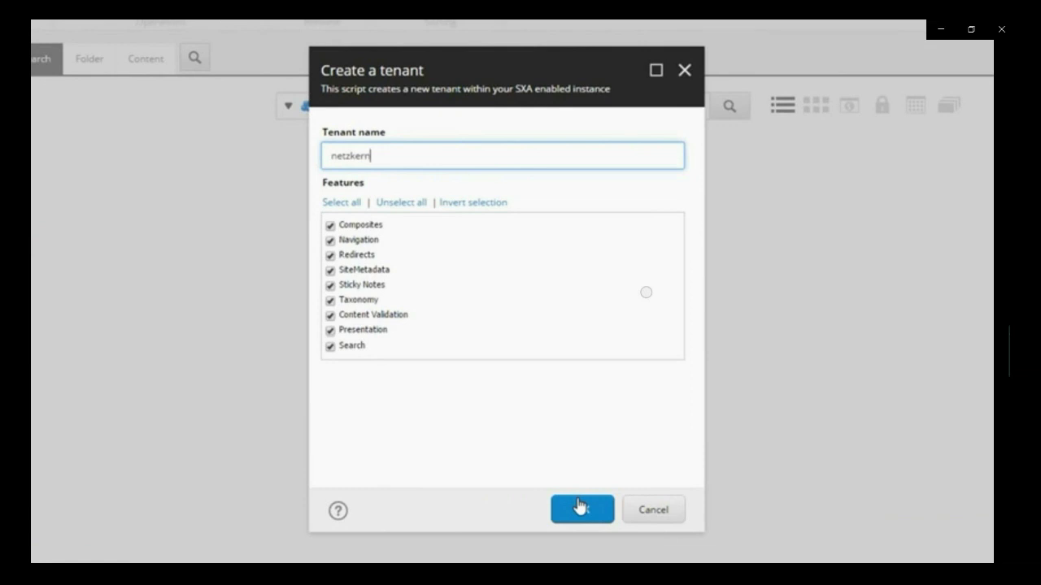
{"action": "left_click", "coordinate": [579, 508]}
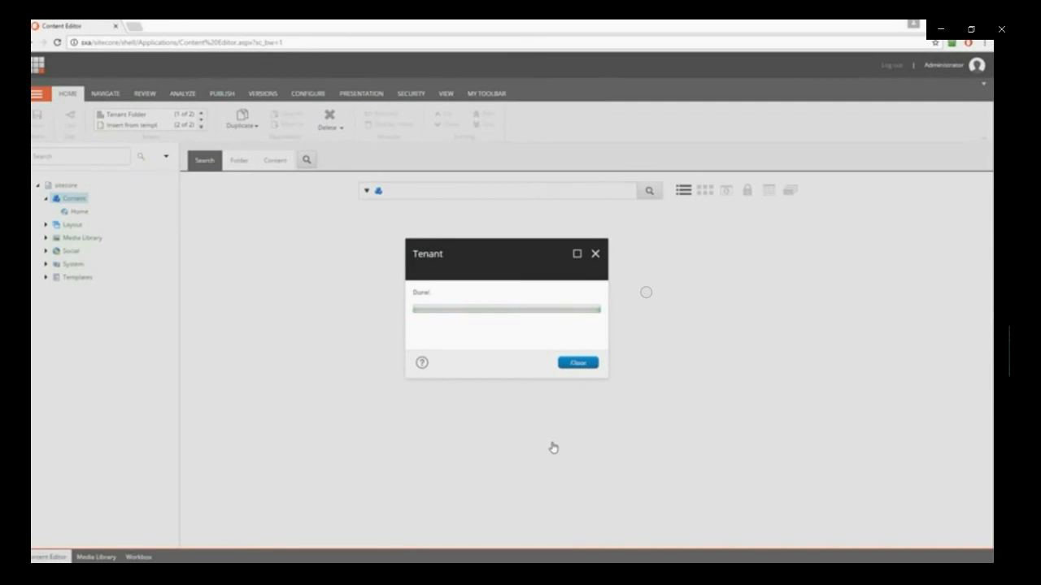
{"action": "left_click", "coordinate": [578, 365]}
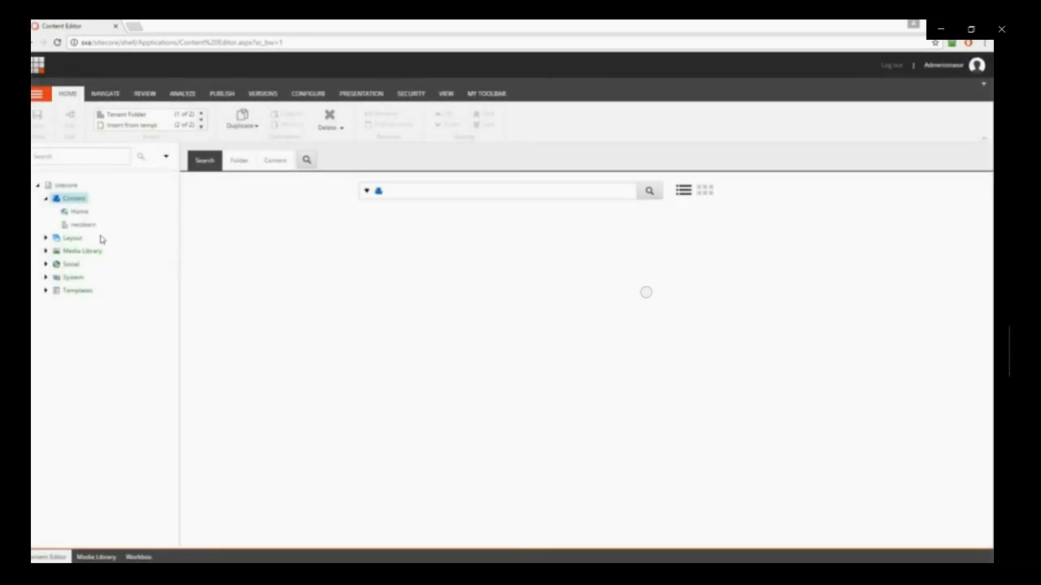
Start a new site under the netzkern tenant with the site name landingpage and the host name my-landingpage.com
{"action": "left_click", "coordinate": [81, 225]}
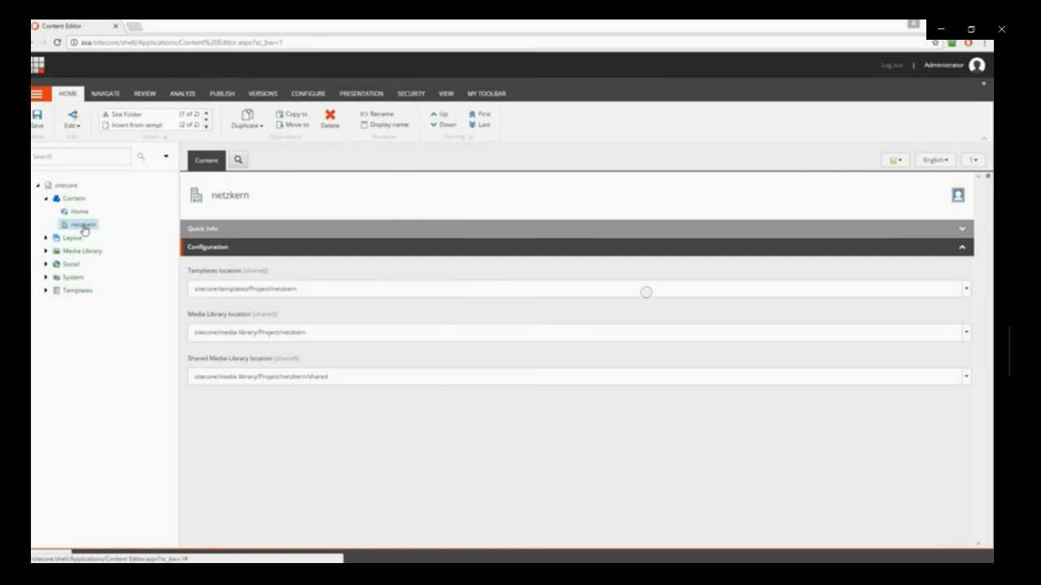
{"action": "right_click", "coordinate": [83, 231]}
{"action": "mouse_move", "coordinate": [167, 232]}
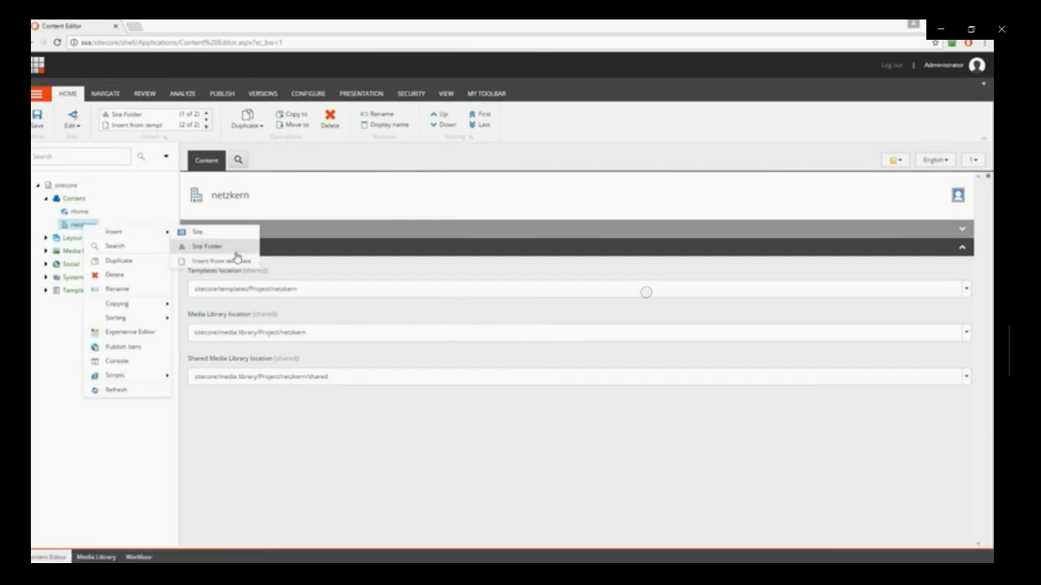
{"action": "left_click", "coordinate": [235, 238]}
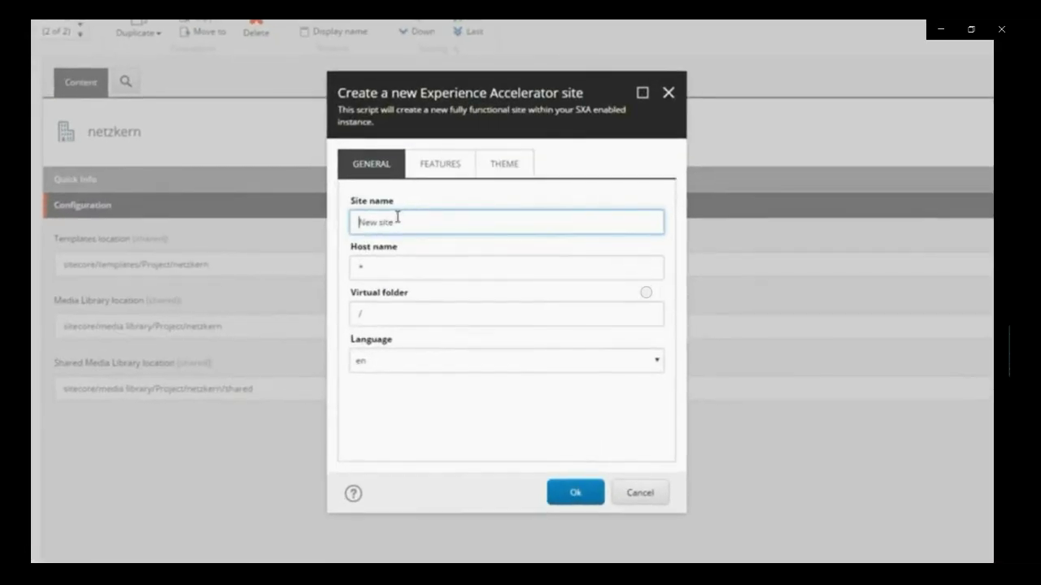
{"action": "left_click_drag", "start_coordinate": [417, 248], "coordinate": [345, 258]}
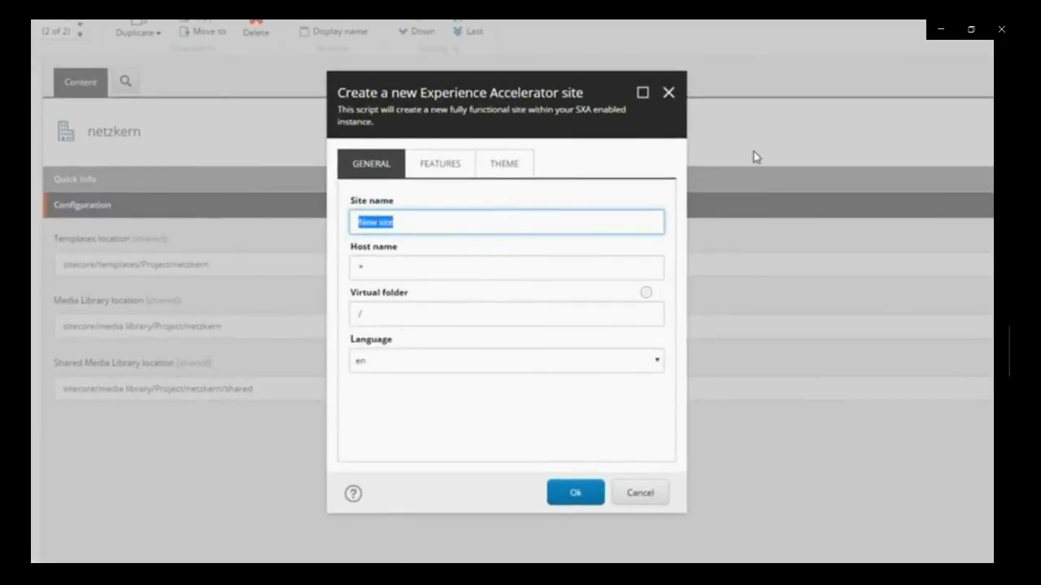
{"action": "type", "text": "my"}
{"action": "key", "text": "BackSpace"}
{"action": "key", "text": "BackSpace"}
{"action": "type", "text": "landingpage"}
{"action": "key", "text": "Tab"}
{"action": "type", "text": "my-landingpage.com"}
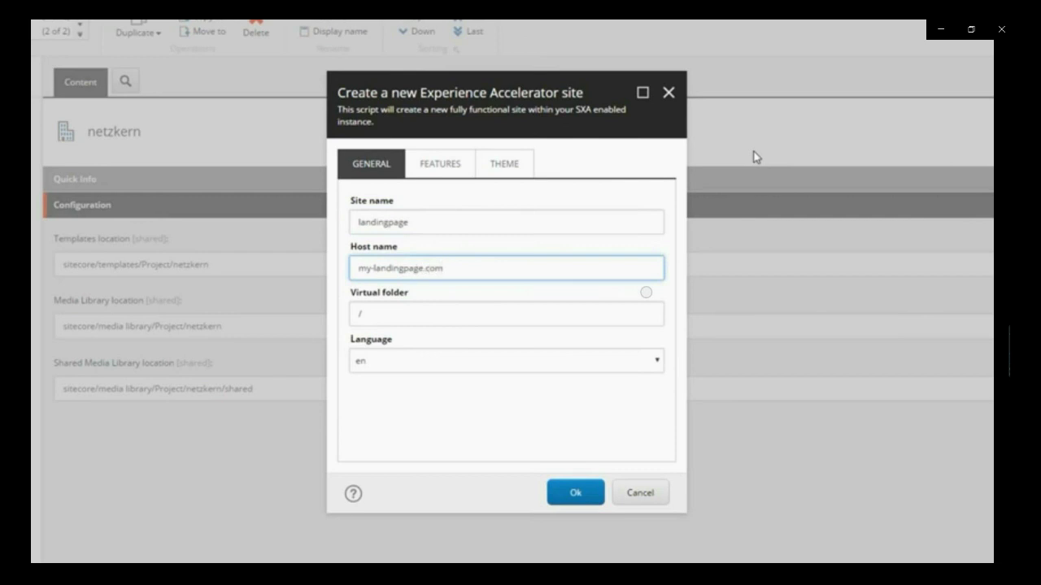
{"action": "key", "text": "Tab"}
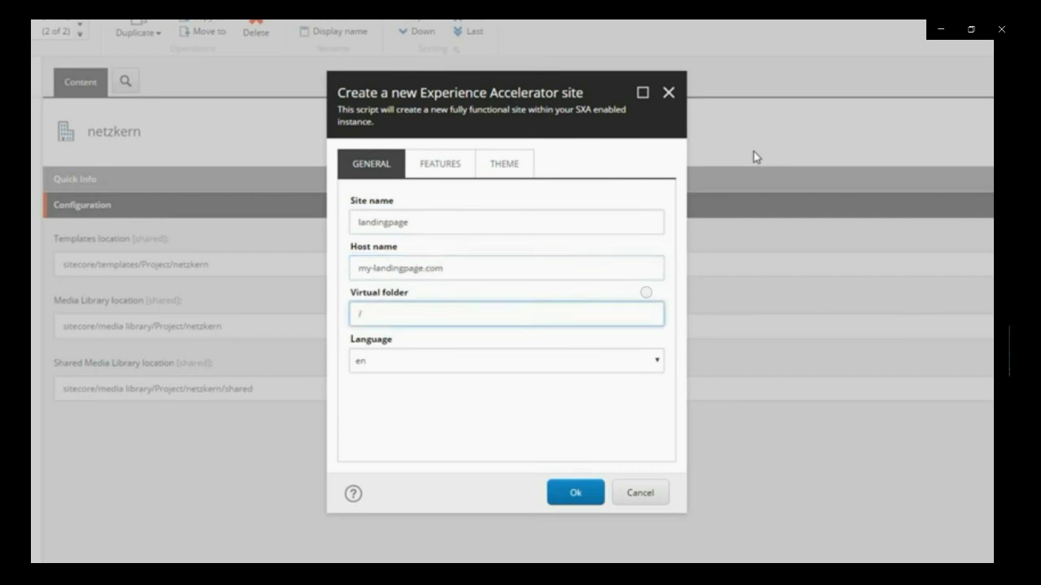
{"action": "key", "text": "Tab"}
Review the new site's features, keeping all of them selected, and enable a new theme named netzkern
{"action": "left_click", "coordinate": [459, 162]}
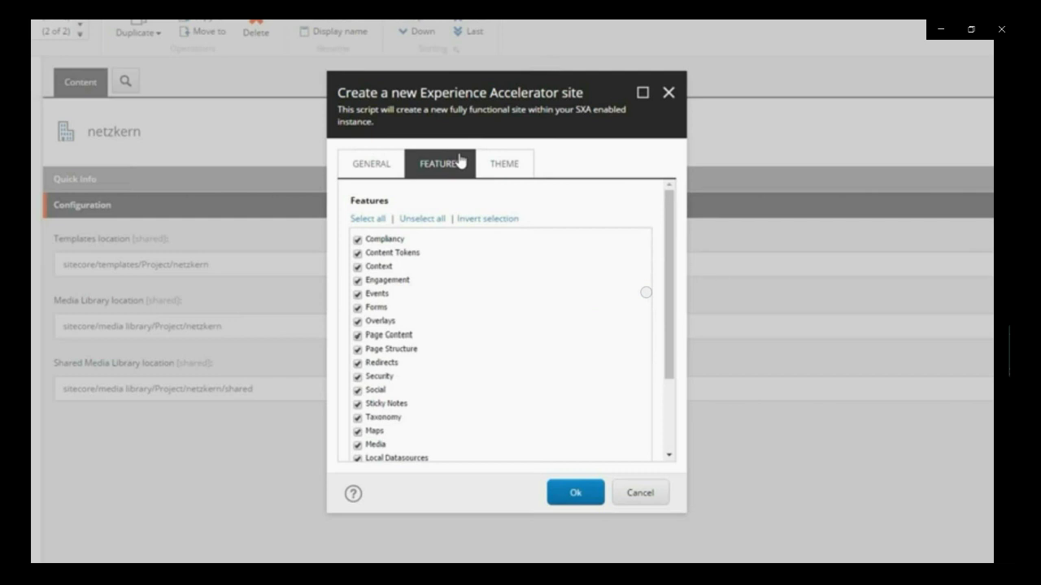
{"action": "scroll", "coordinate": [431, 300], "scroll_direction": "down", "scroll_amount": 3}
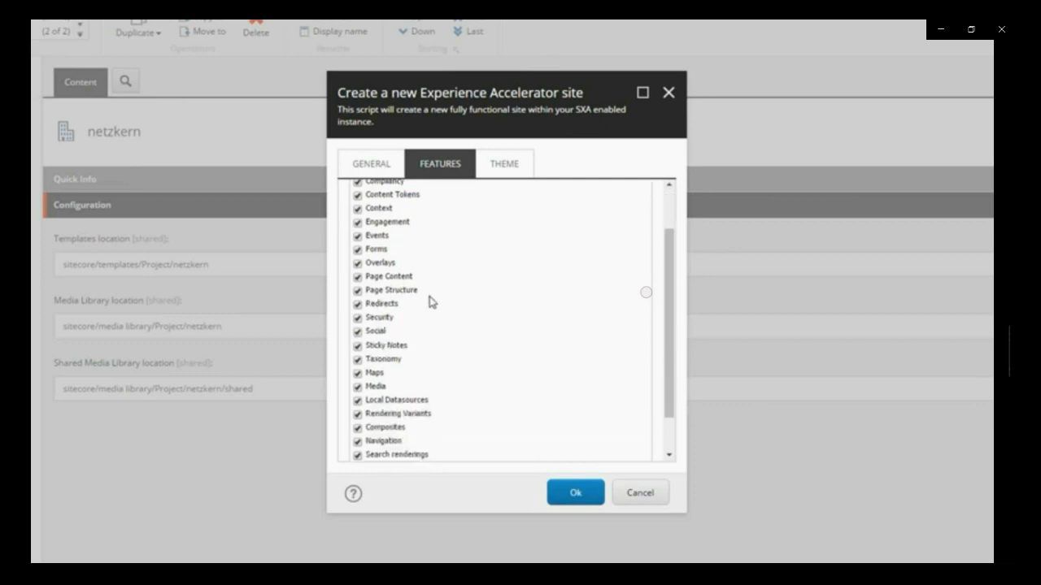
{"action": "scroll", "coordinate": [435, 298], "scroll_direction": "up", "scroll_amount": 2}
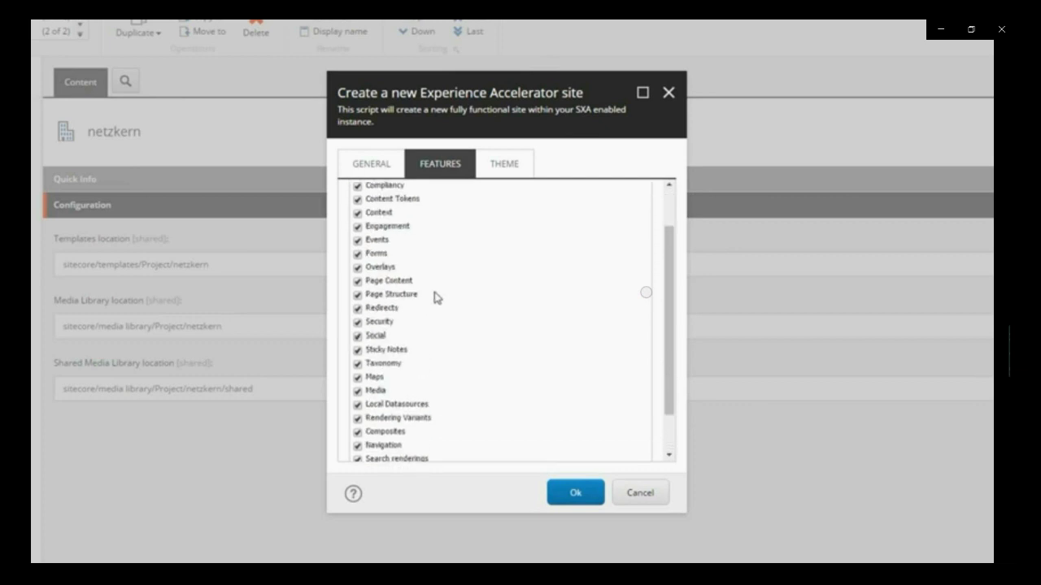
{"action": "left_click", "coordinate": [505, 164]}
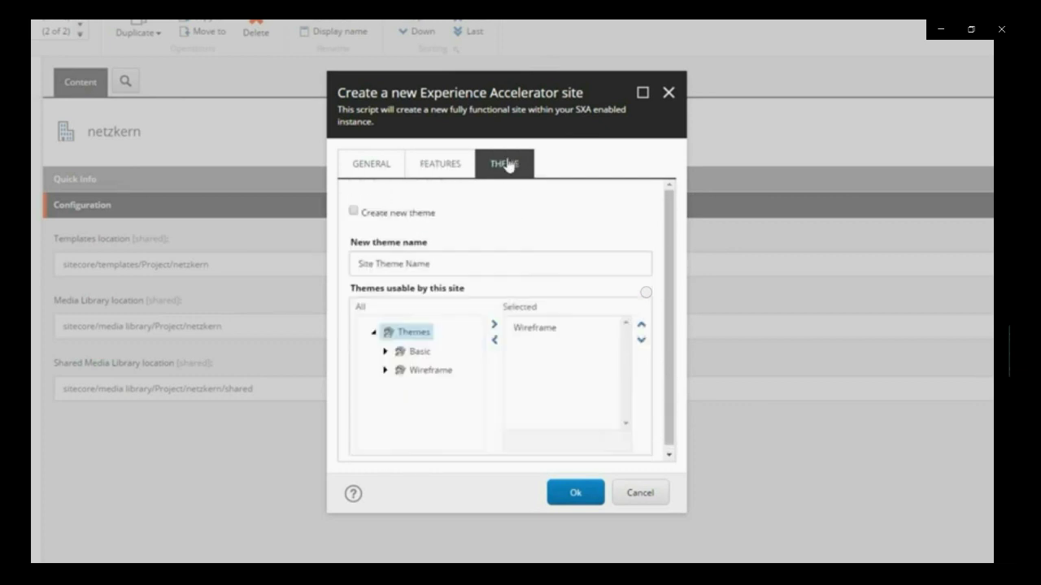
{"action": "left_click", "coordinate": [352, 211]}
{"action": "key", "text": "Tab"}
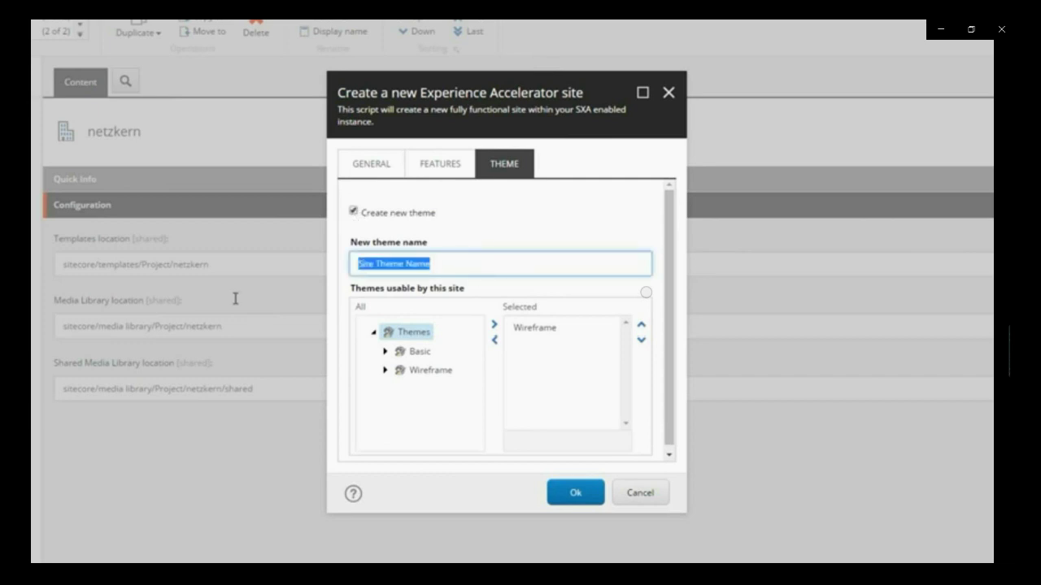
{"action": "key", "text": "BackSpace"}
{"action": "type", "text": "netzkern"}
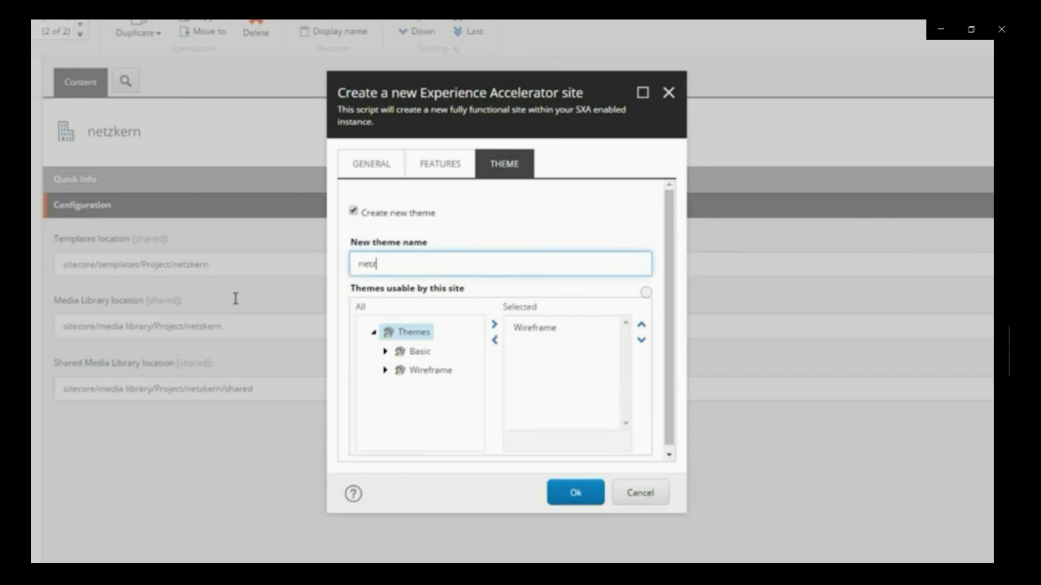
Create the landingpage site with the new netzkern theme and close the finished progress dialog
{"action": "left_click", "coordinate": [575, 492]}
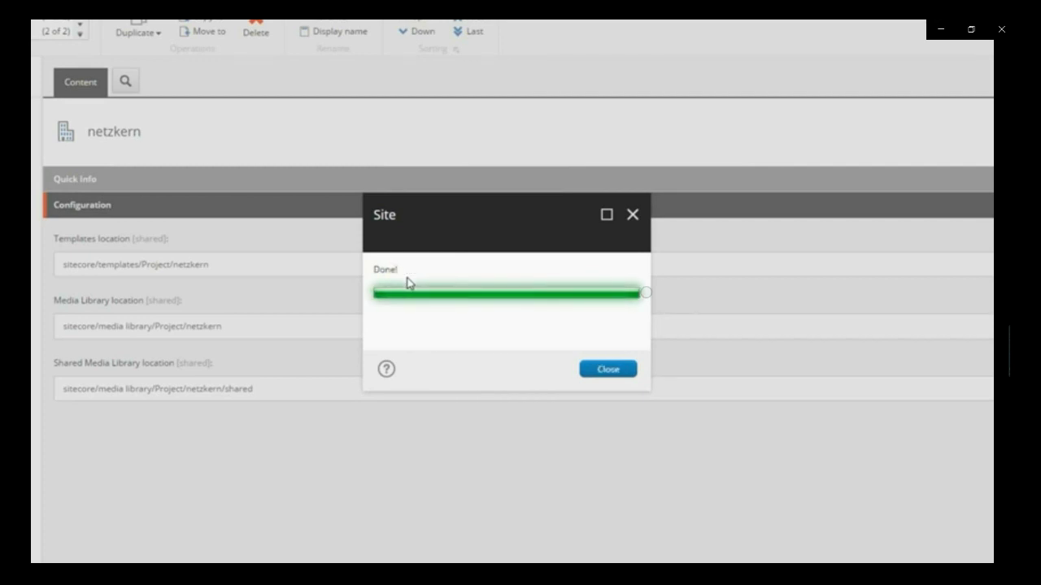
{"action": "left_click", "coordinate": [605, 368]}
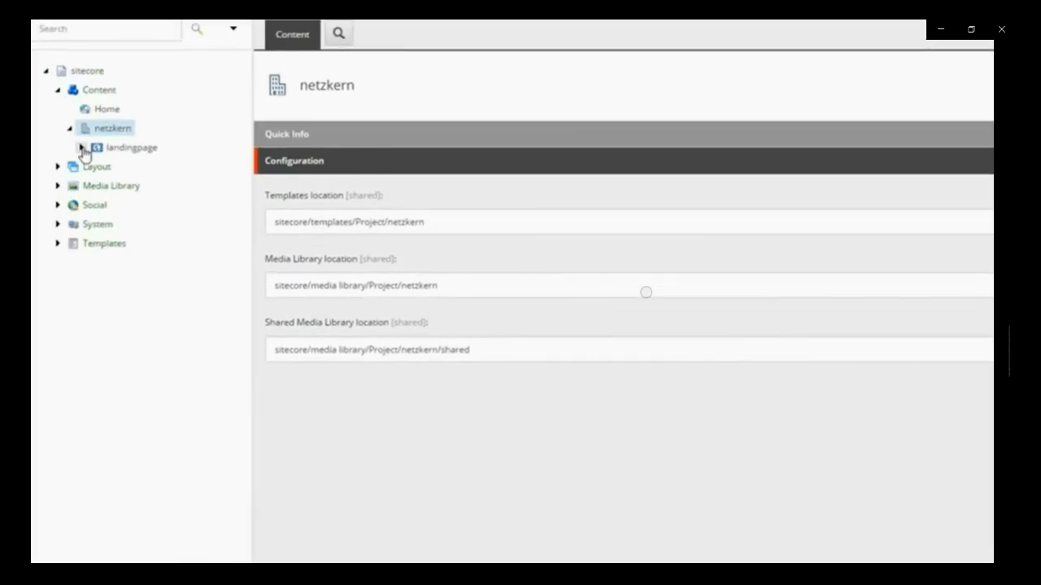
Examine the Home, Data and Presentation branches of the landingpage site in the content tree, collapsing each one again
{"action": "left_click", "coordinate": [81, 147]}
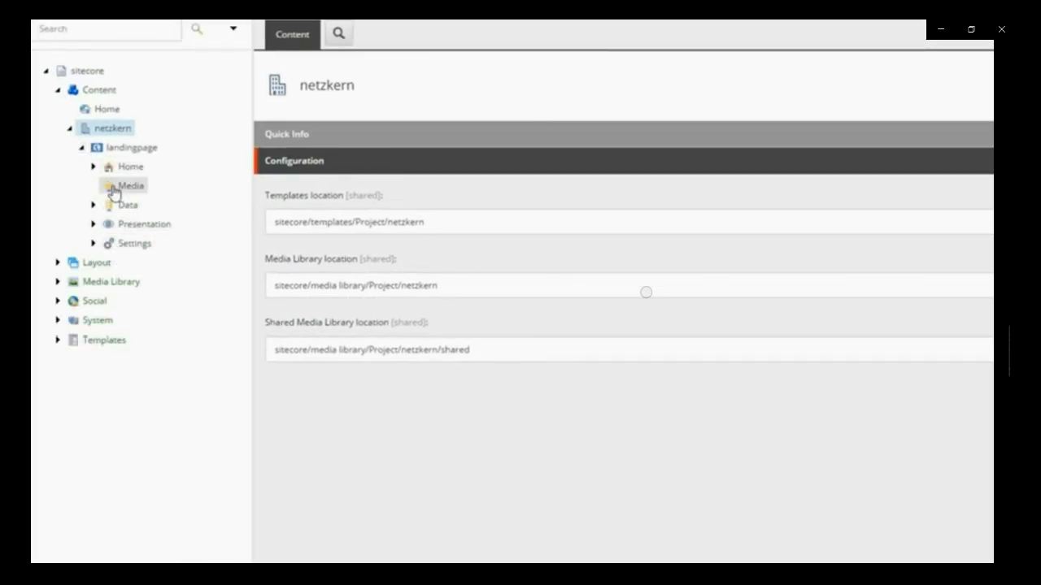
{"action": "left_click", "coordinate": [132, 175]}
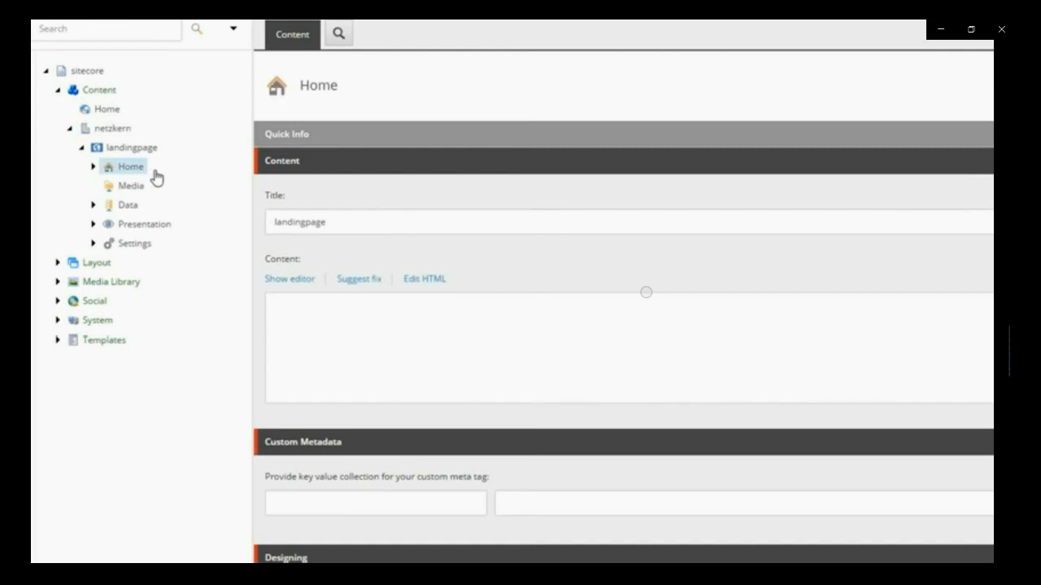
{"action": "left_click", "coordinate": [93, 167]}
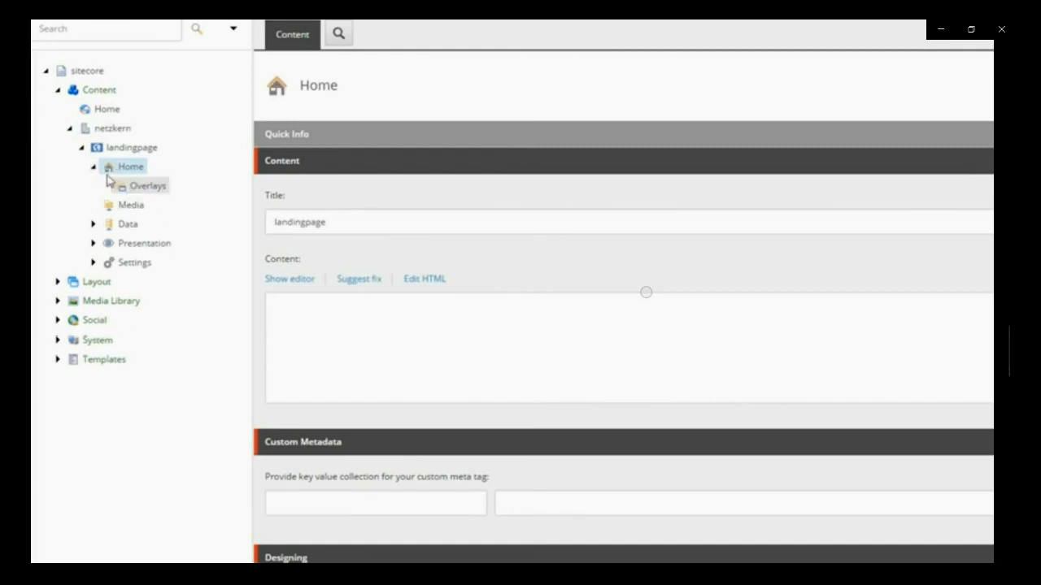
{"action": "left_click", "coordinate": [93, 168]}
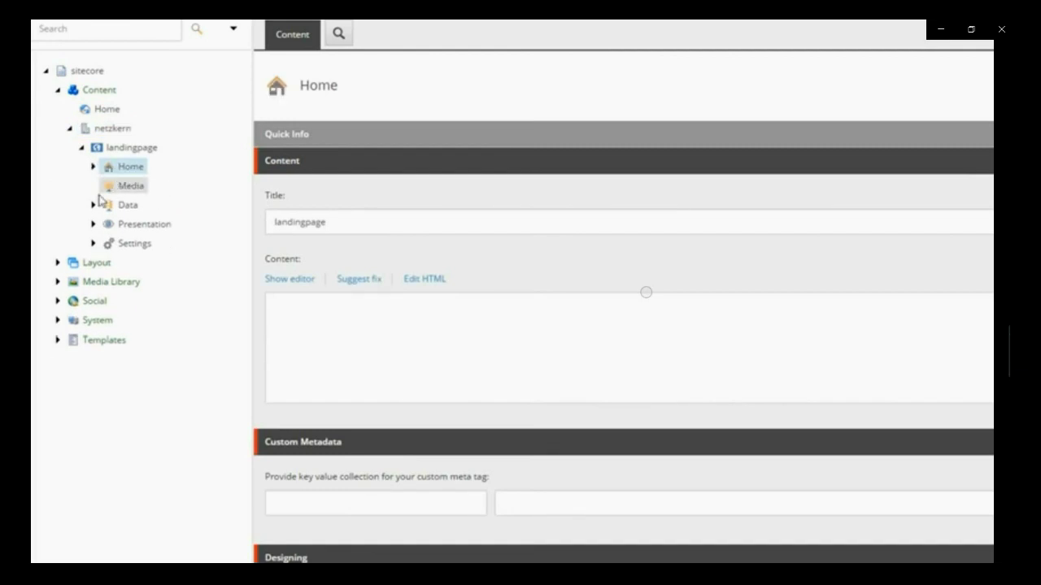
{"action": "left_click", "coordinate": [93, 205]}
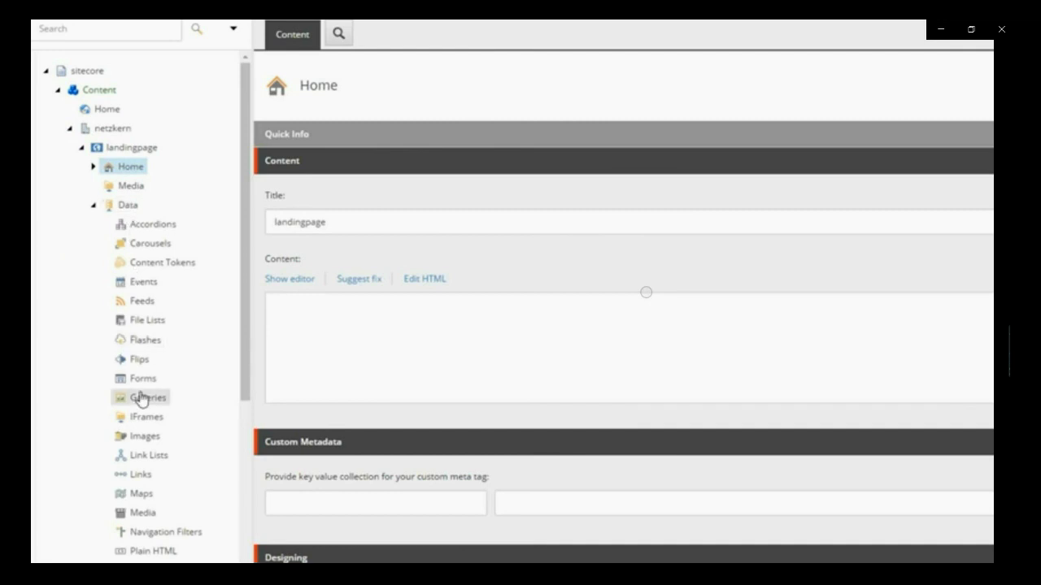
{"action": "scroll", "coordinate": [140, 398], "scroll_direction": "down", "scroll_amount": 5}
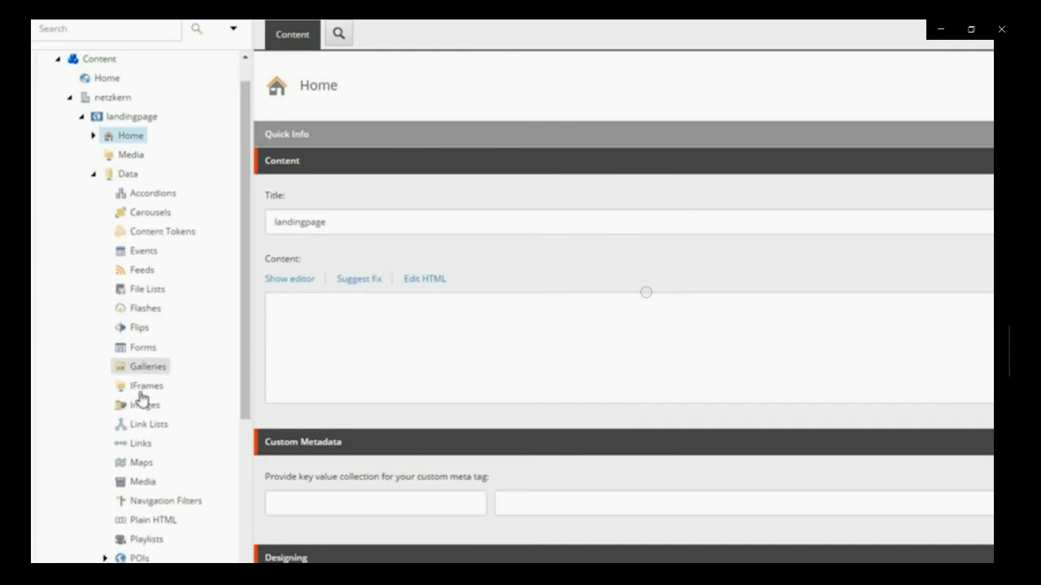
{"action": "scroll", "coordinate": [140, 398], "scroll_direction": "up", "scroll_amount": 4}
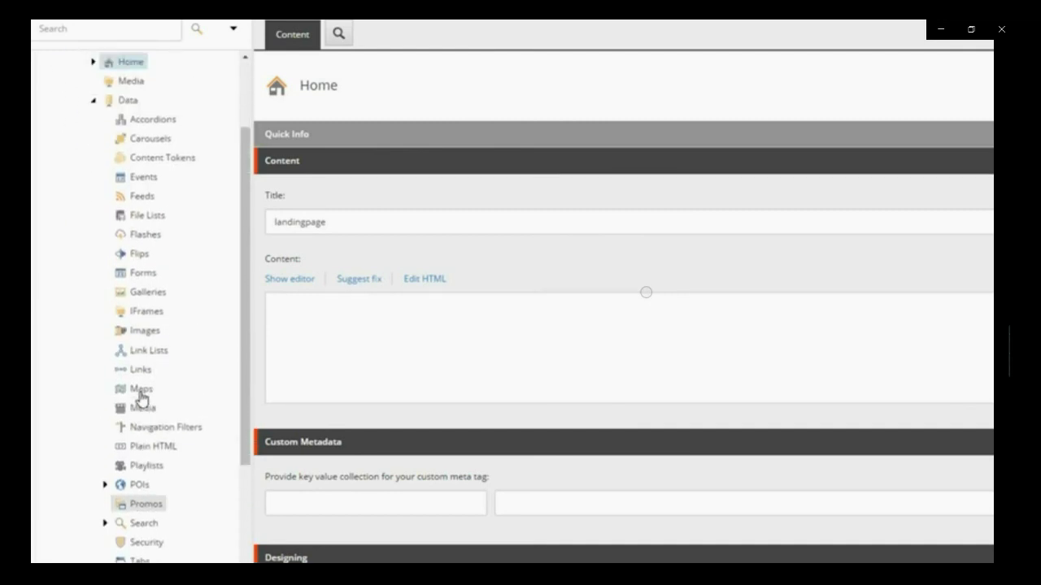
{"action": "left_click", "coordinate": [93, 142]}
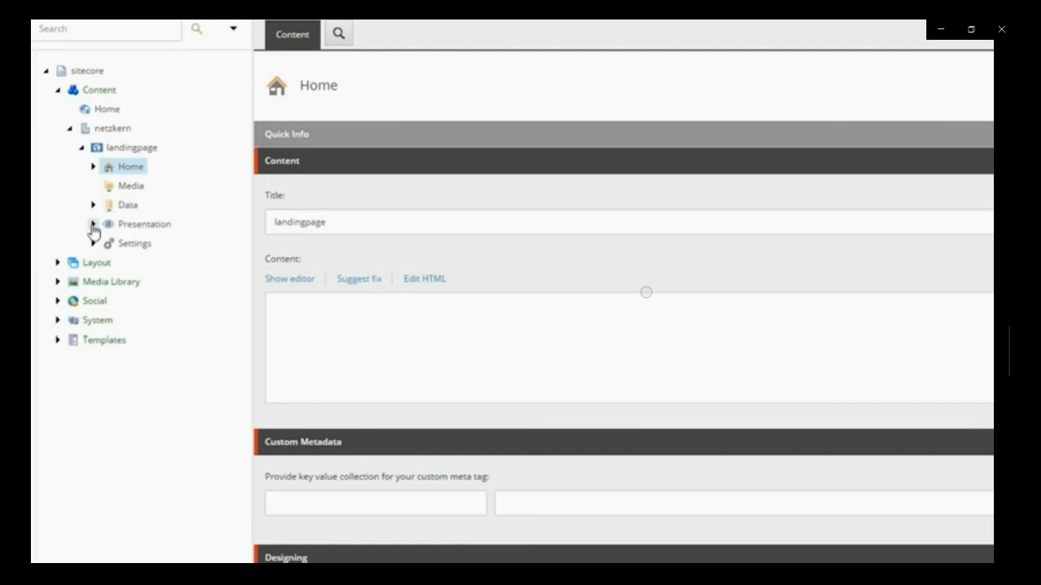
{"action": "left_click", "coordinate": [93, 224]}
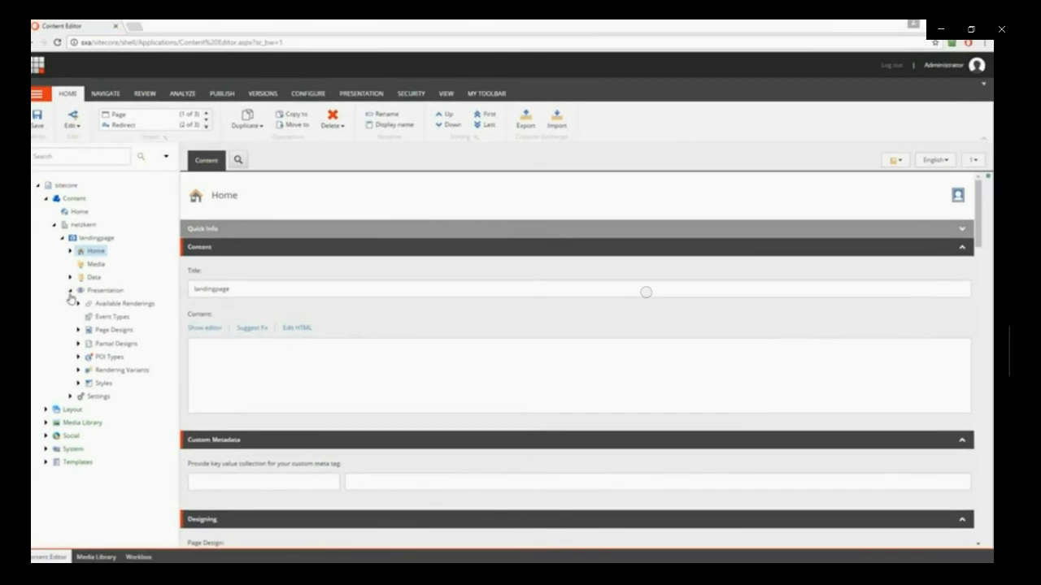
{"action": "left_click", "coordinate": [70, 291]}
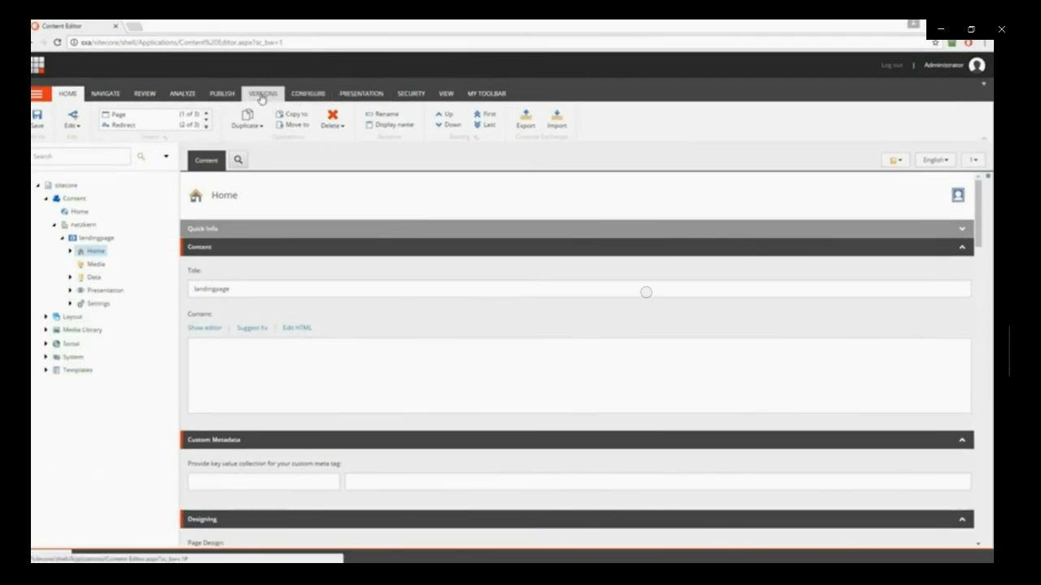
Open the landingpage site's Home item in the Experience Editor and expand the component toolbox
{"action": "left_click", "coordinate": [226, 95]}
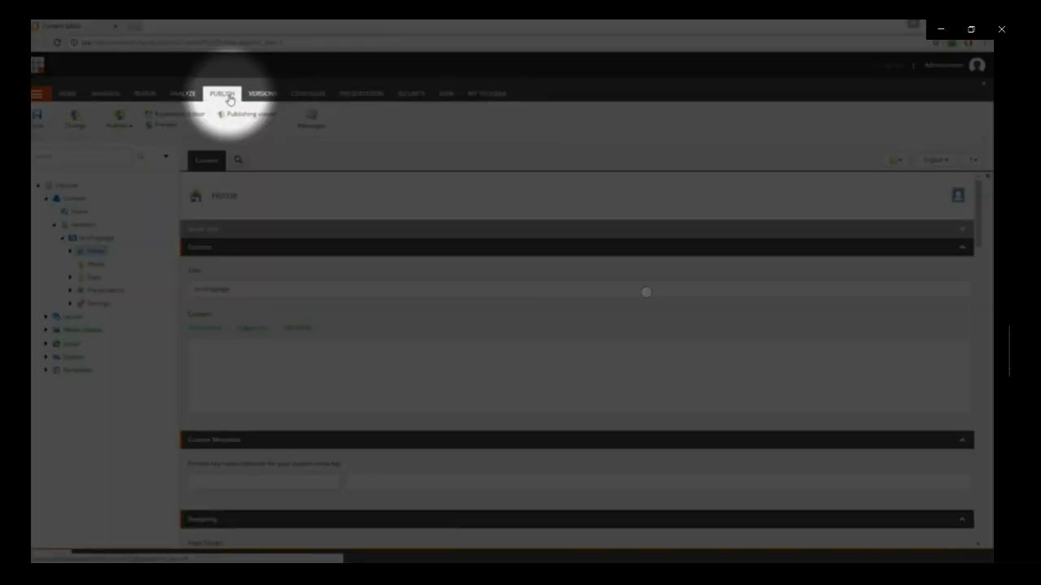
{"action": "left_click", "coordinate": [193, 117]}
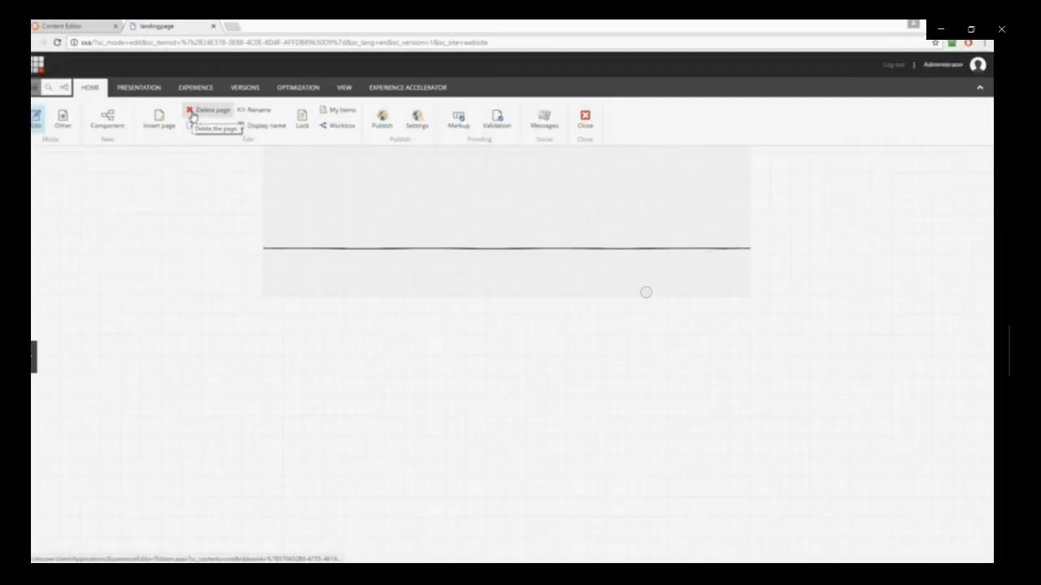
{"action": "left_click", "coordinate": [34, 357]}
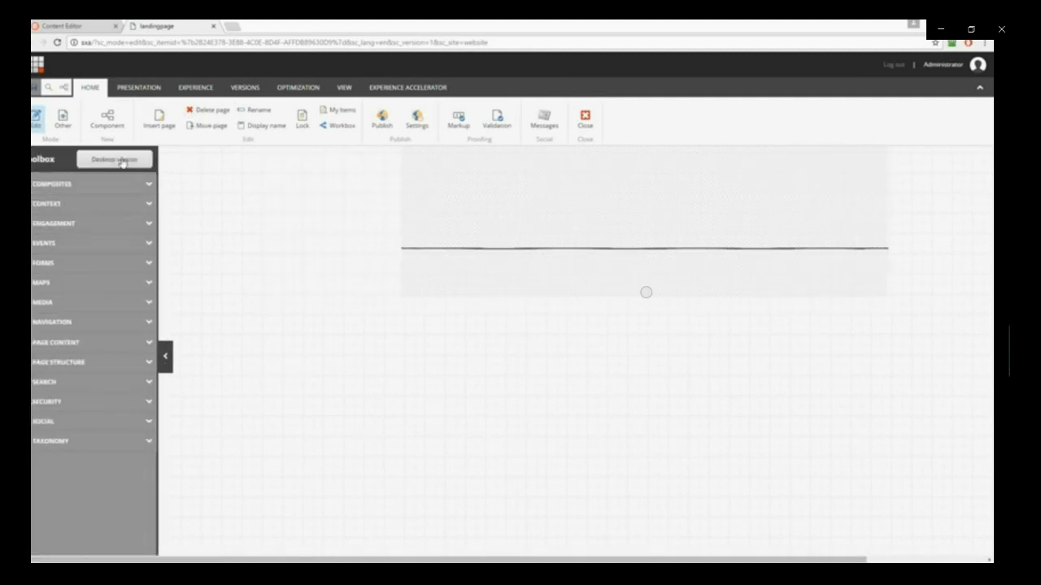
Switch the toolbox to its floating desktop version and position it beside the page canvas
{"action": "left_click", "coordinate": [122, 160]}
{"action": "left_click_drag", "start_coordinate": [55, 165], "coordinate": [88, 186]}
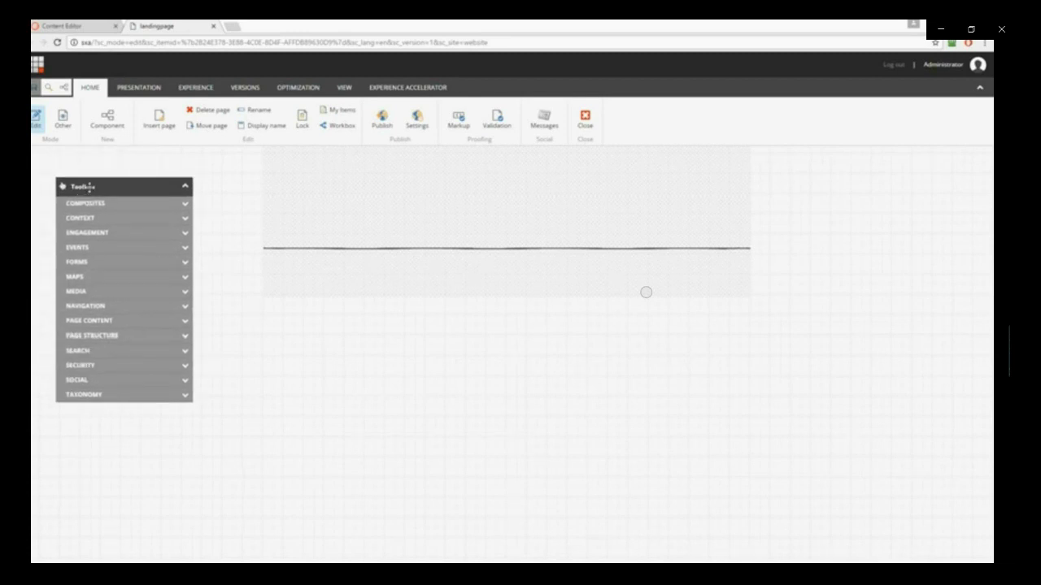
{"action": "left_click_drag", "start_coordinate": [88, 186], "coordinate": [54, 179]}
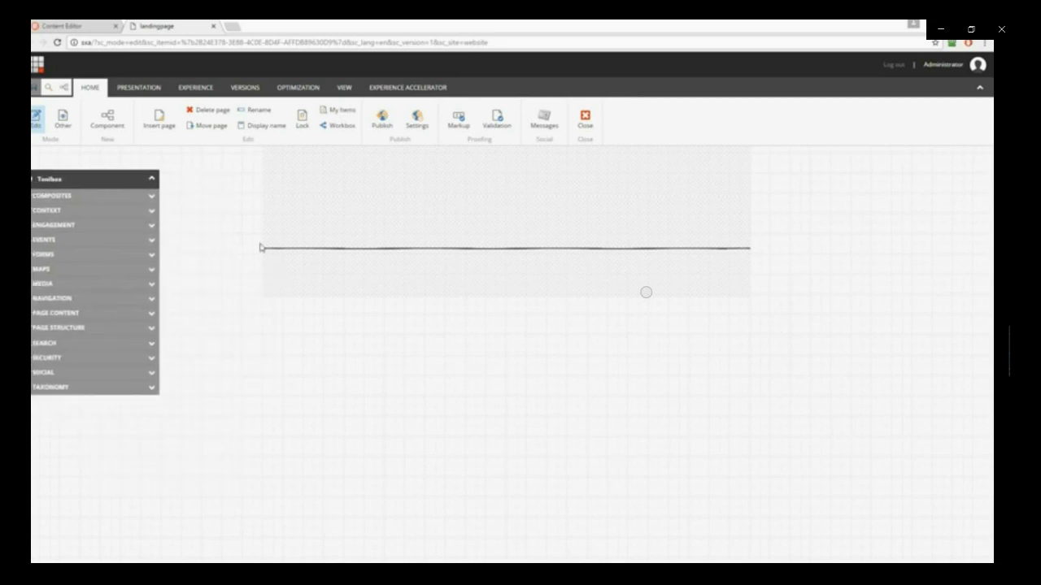
Add an Image (Reusable) component to the header placeholder, creating a new content item under Images as its data source
{"action": "mouse_move", "coordinate": [306, 198]}
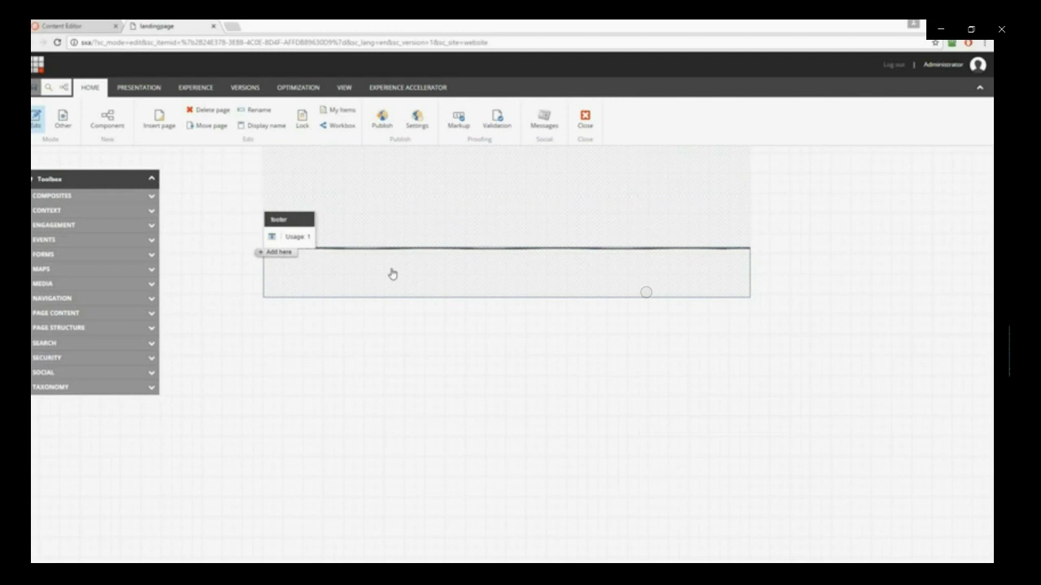
{"action": "left_click", "coordinate": [152, 284]}
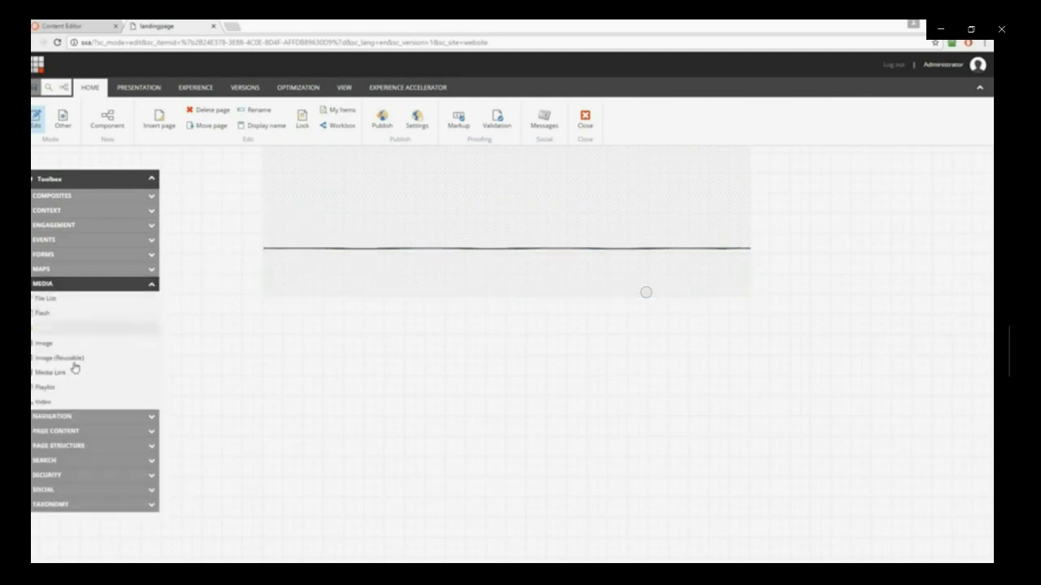
{"action": "left_click_drag", "start_coordinate": [57, 359], "coordinate": [429, 178]}
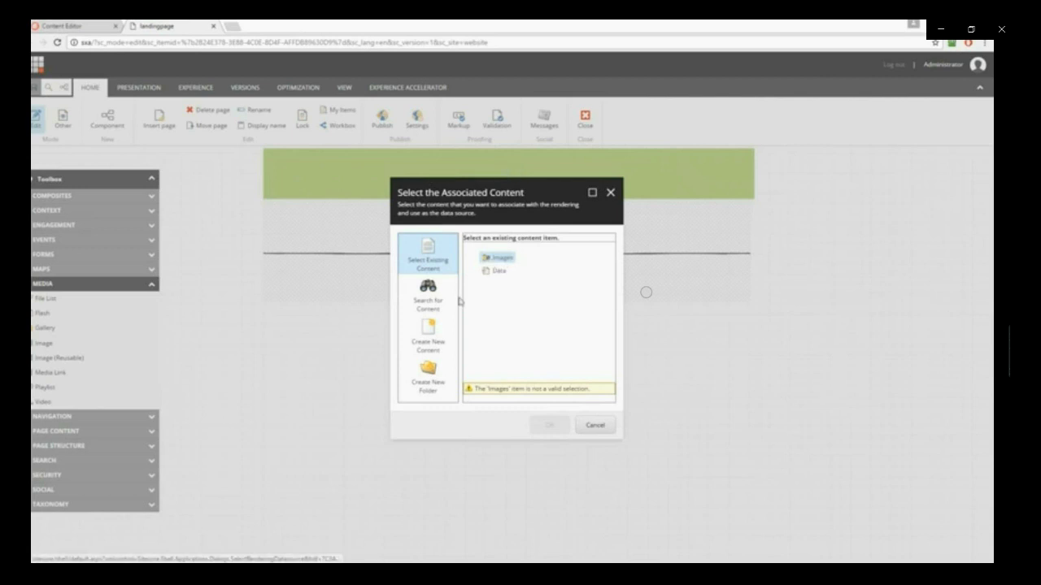
{"action": "left_click", "coordinate": [429, 333]}
{"action": "type", "text": "4easer"}
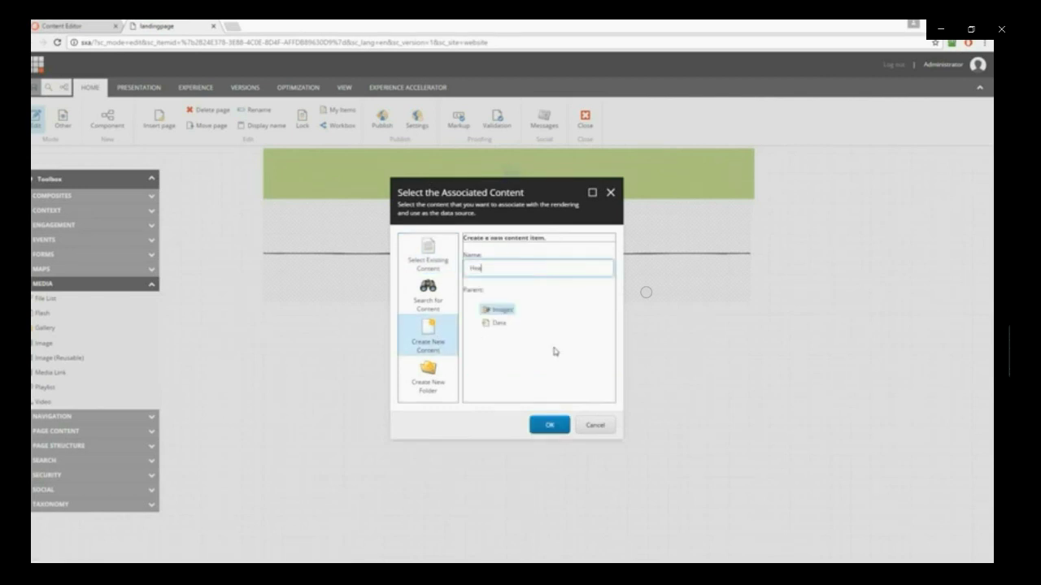
{"action": "key", "text": "Return"}
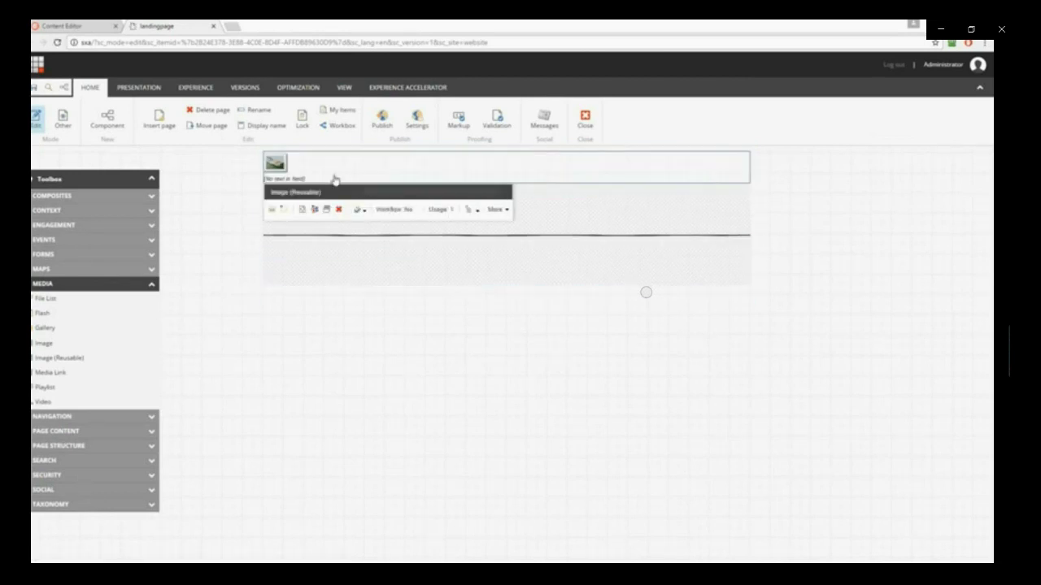
Upload the picture 04917_matherpoint_4096x1024 to the Media folder from the header image's media selection
{"action": "left_click", "coordinate": [275, 162]}
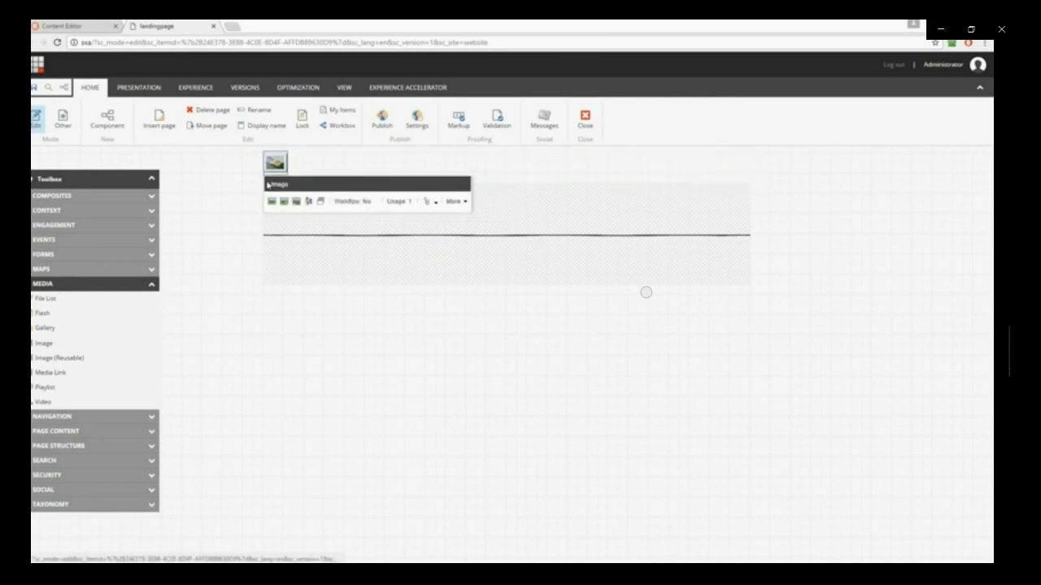
{"action": "left_click", "coordinate": [271, 202]}
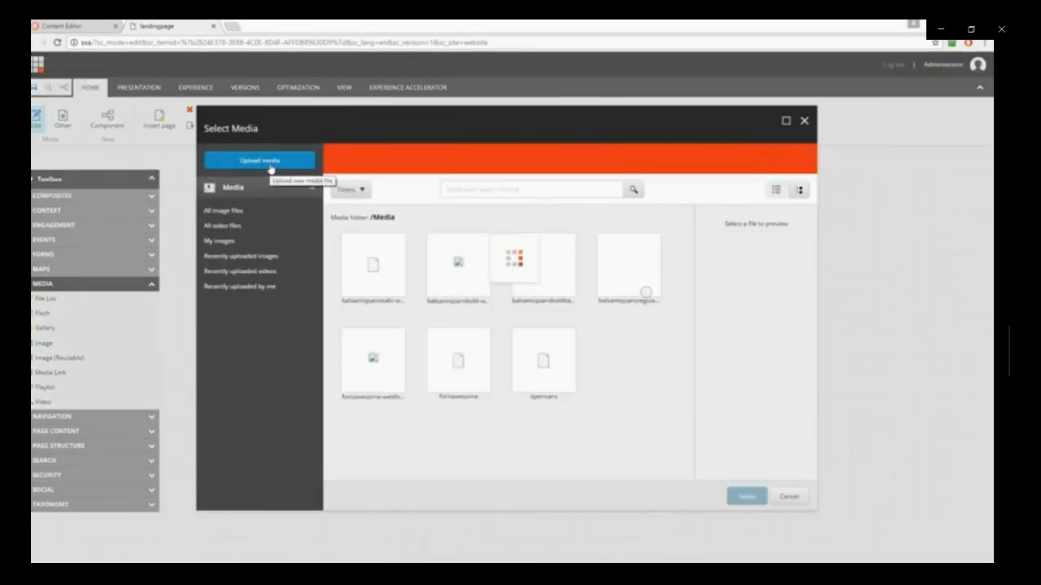
{"action": "left_click", "coordinate": [270, 167]}
{"action": "left_click", "coordinate": [529, 252]}
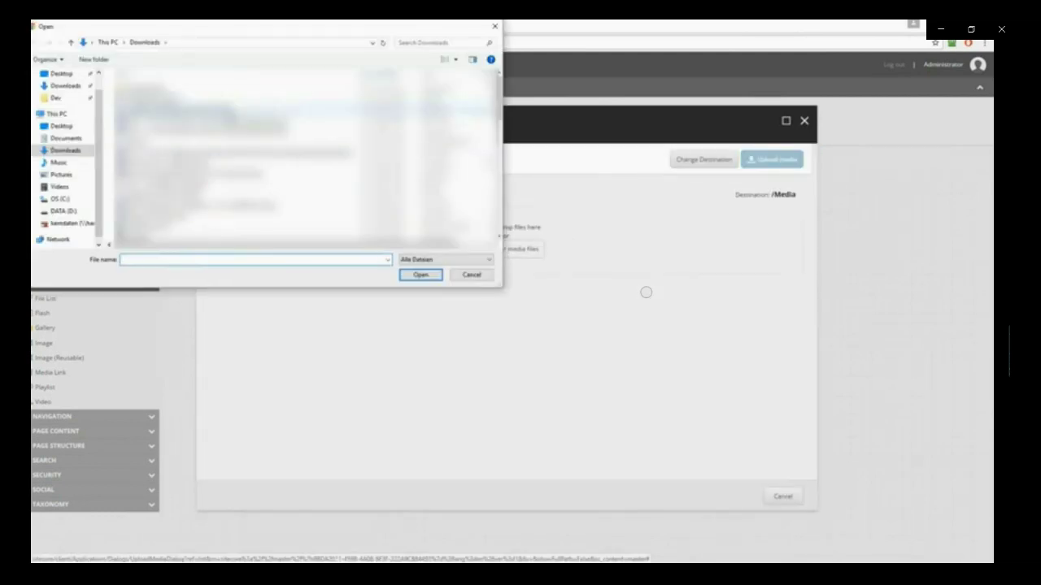
{"action": "double_click", "coordinate": [163, 216]}
{"action": "double_click", "coordinate": [163, 139]}
{"action": "double_click", "coordinate": [163, 163]}
{"action": "double_click", "coordinate": [162, 114]}
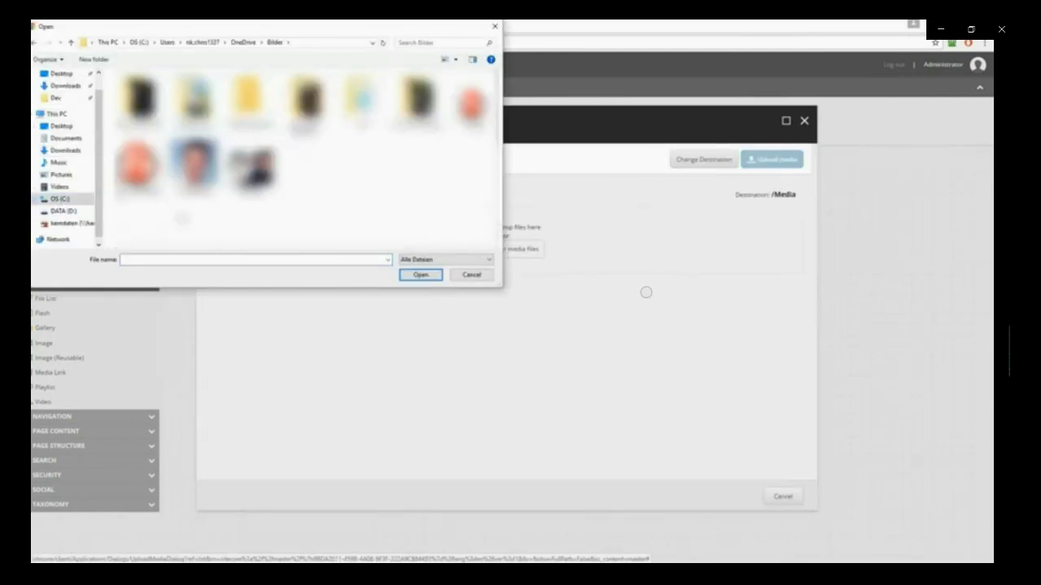
{"action": "double_click", "coordinate": [138, 114]}
{"action": "scroll", "coordinate": [181, 217], "scroll_direction": "down", "scroll_amount": 1}
{"action": "left_click", "coordinate": [138, 175]}
{"action": "key", "text": "Return"}
{"action": "left_click", "coordinate": [768, 162]}
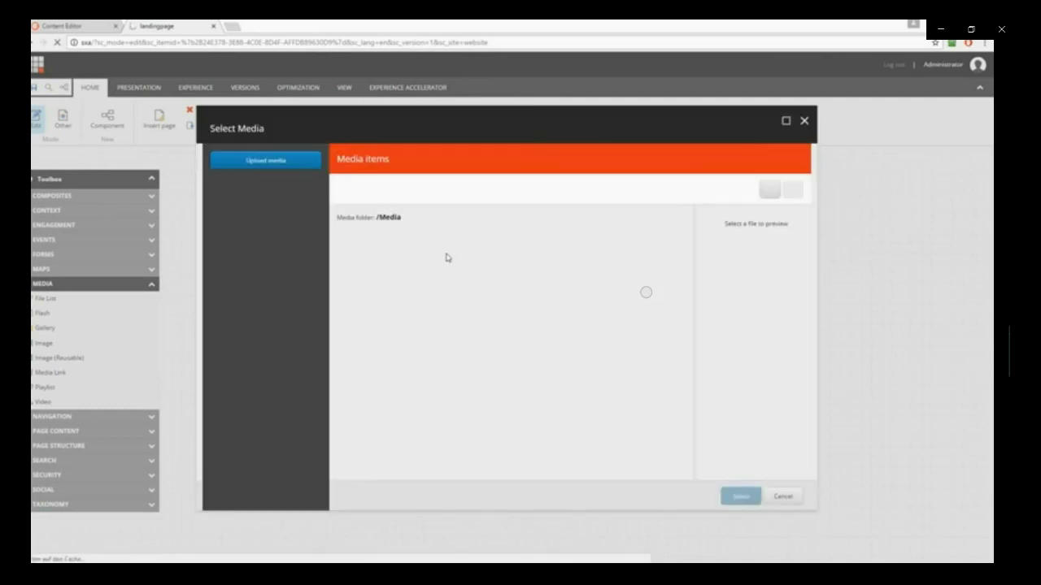
Assign the uploaded 04917_matherpoint_4096x1024 picture to the header's image component
{"action": "left_click", "coordinate": [343, 238]}
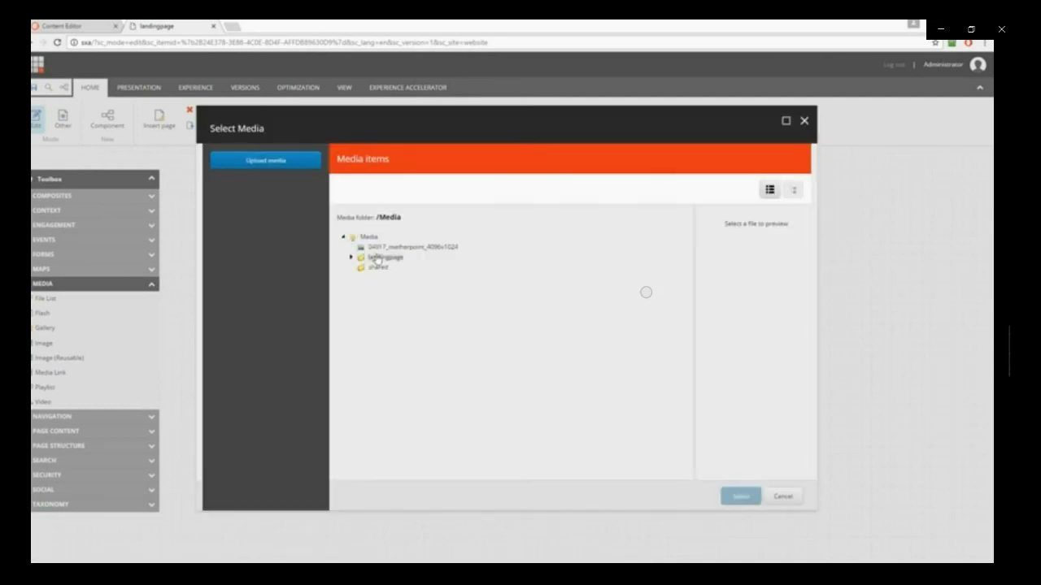
{"action": "left_click", "coordinate": [385, 248]}
{"action": "left_click", "coordinate": [739, 497]}
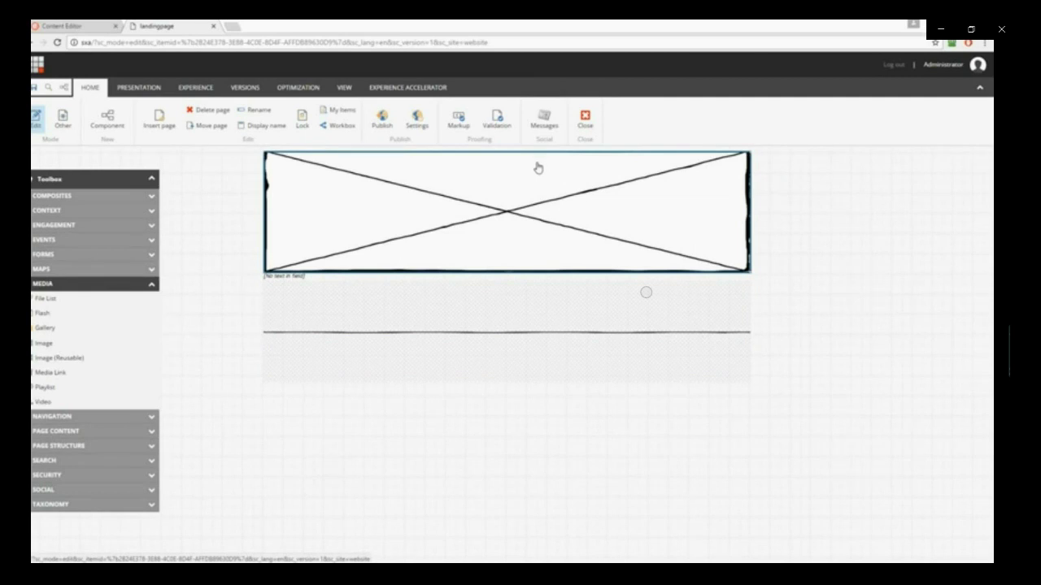
Add a Rich Text (Reusable) component to the footer placeholder, creating a new content item under Texts as its data source
{"action": "left_click", "coordinate": [459, 373]}
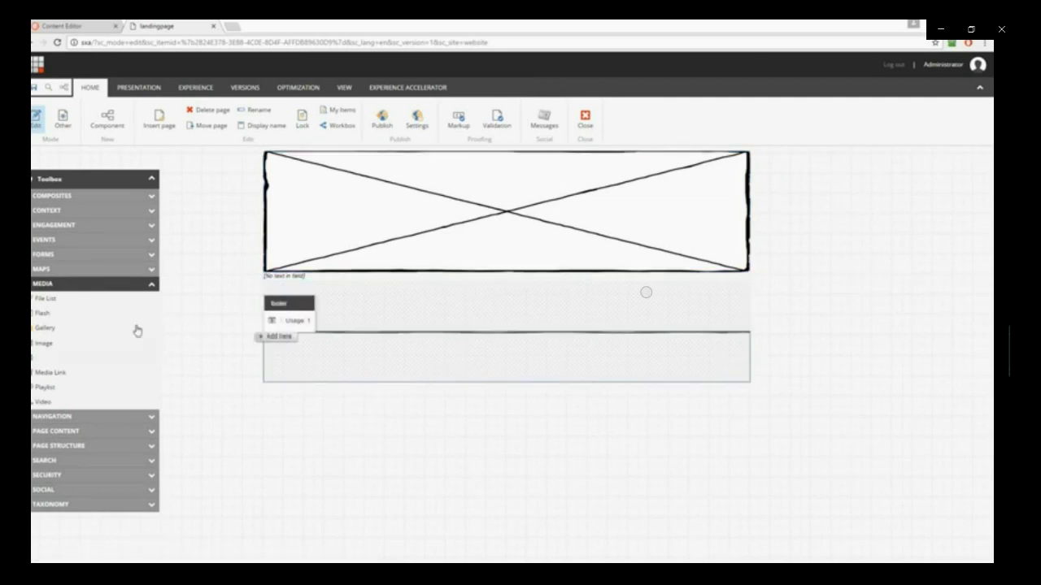
{"action": "left_click", "coordinate": [152, 284]}
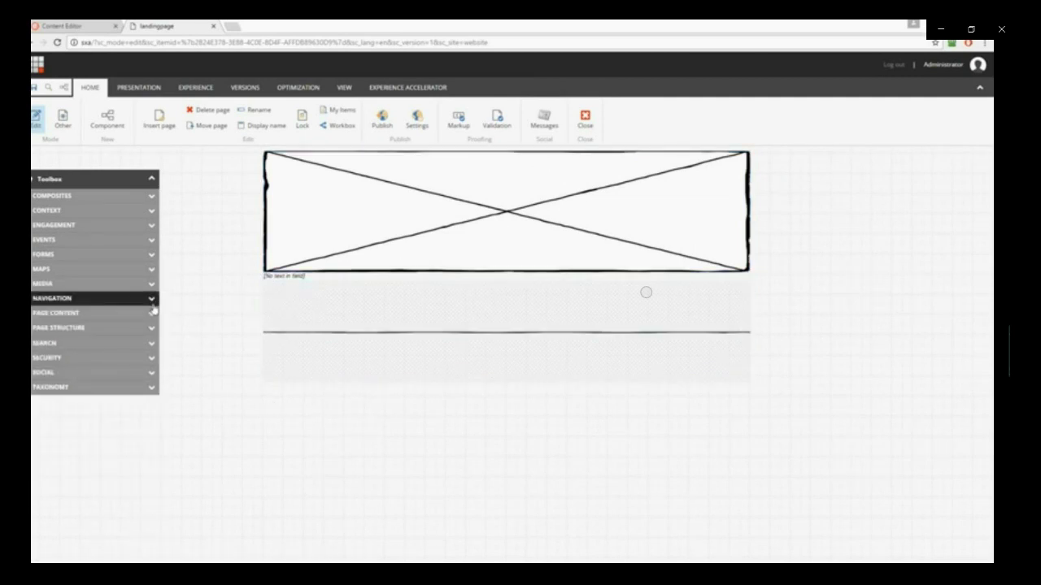
{"action": "left_click", "coordinate": [152, 314]}
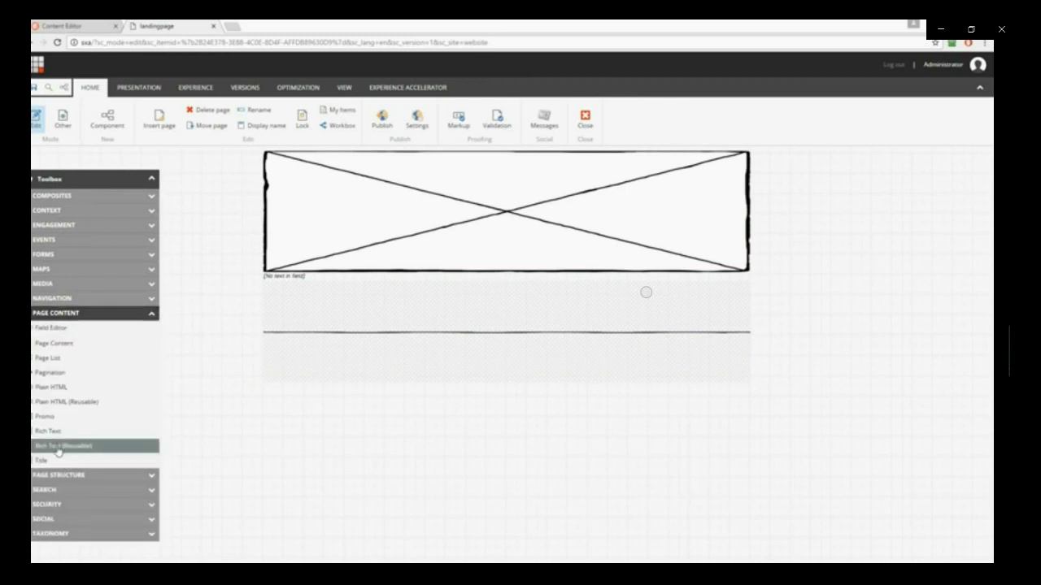
{"action": "left_click_drag", "start_coordinate": [59, 452], "coordinate": [376, 364]}
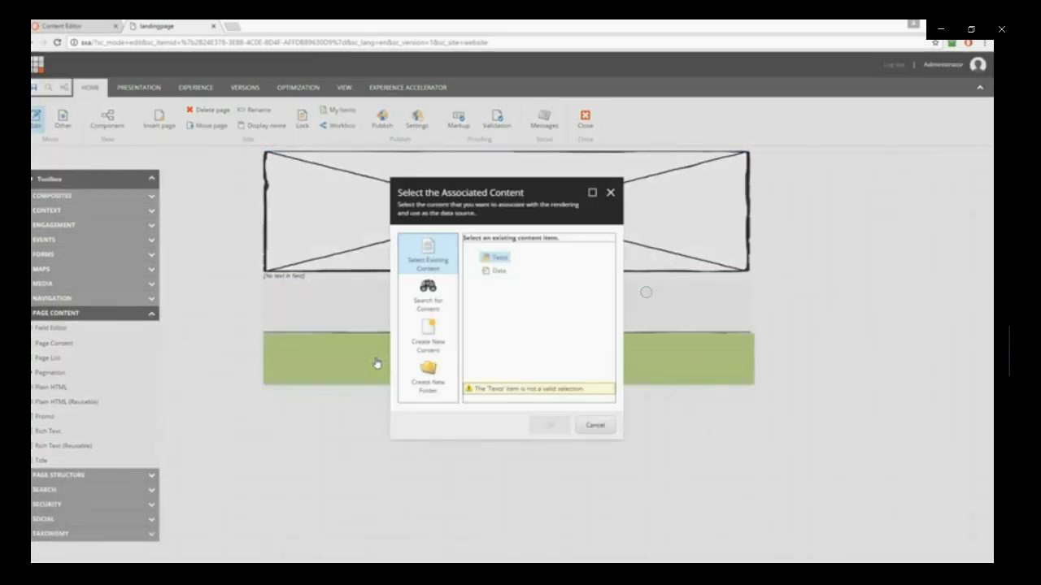
{"action": "left_click", "coordinate": [427, 355]}
{"action": "type", "text": "Ri"}
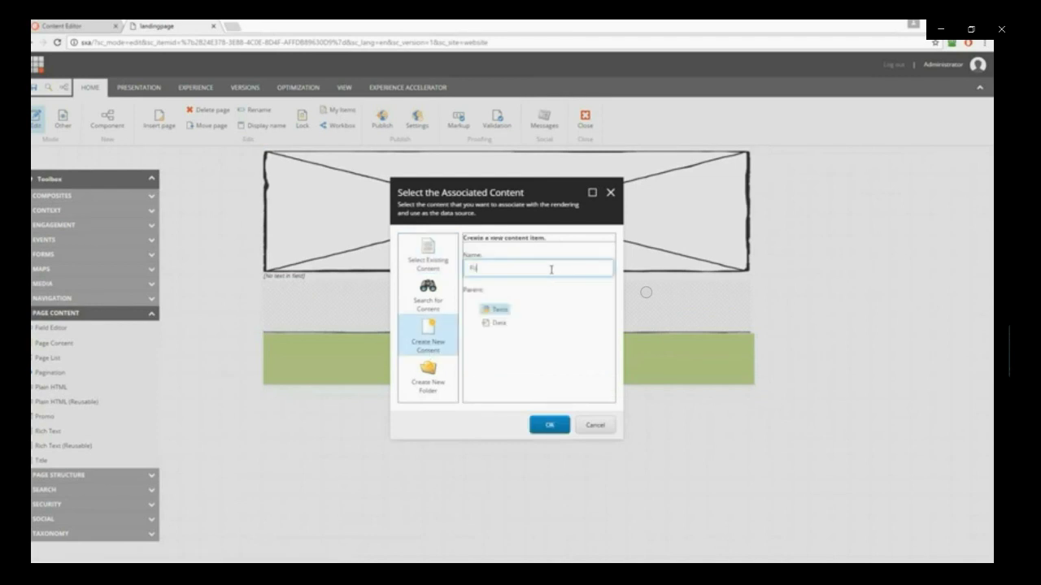
{"action": "key", "text": "Return"}
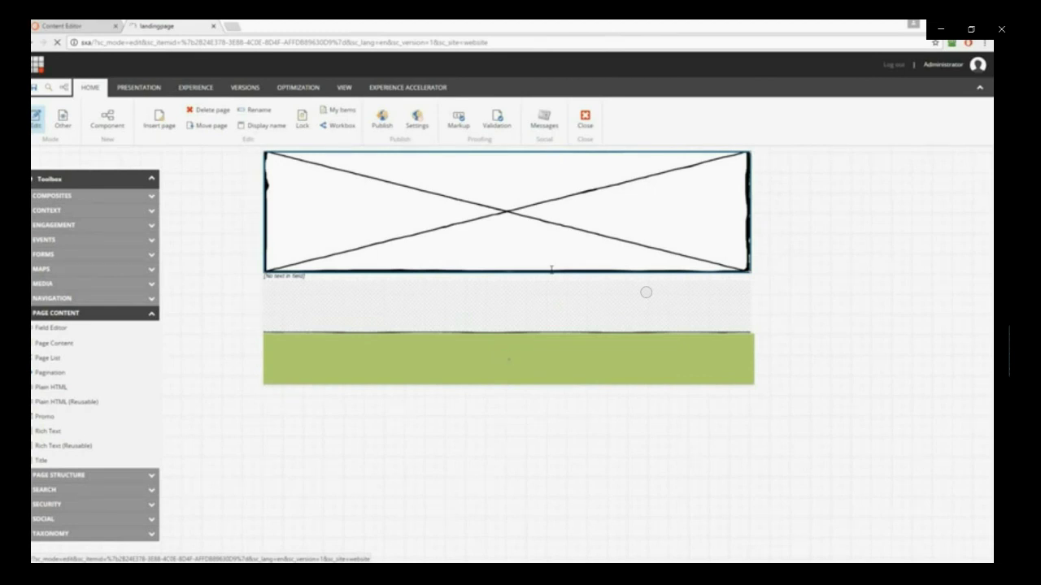
Enter "(c) the goodguys inc." as the footer's rich text and save the page
{"action": "left_click", "coordinate": [288, 342]}
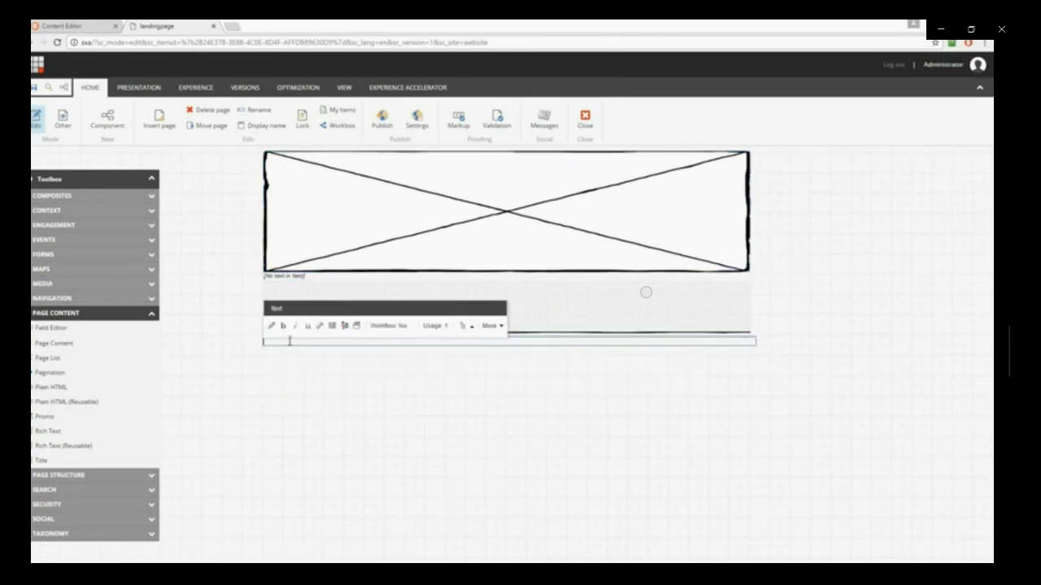
{"action": "type", "text": "(c) the gags"}
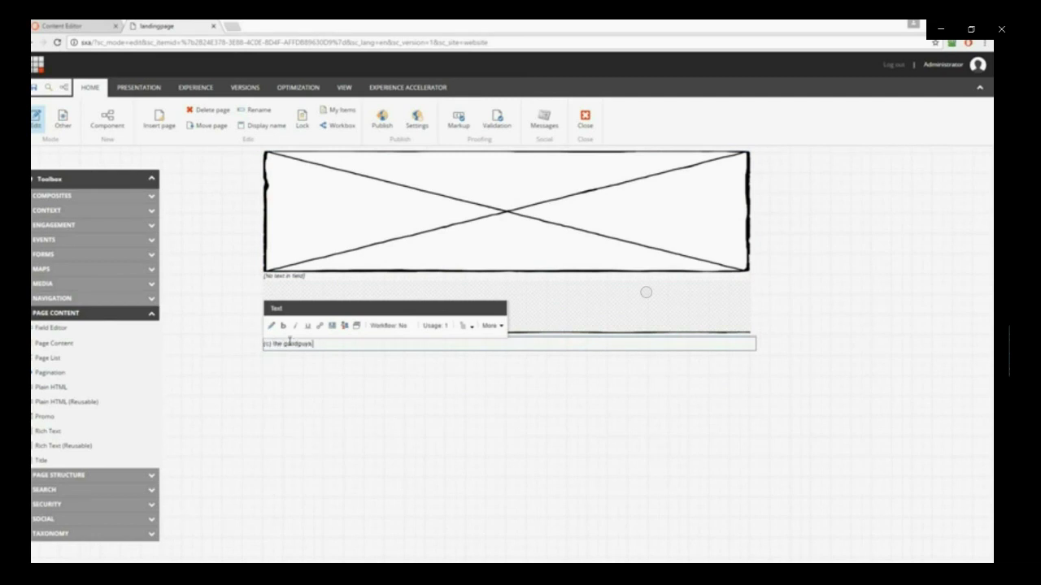
{"action": "type", "text": " inc."}
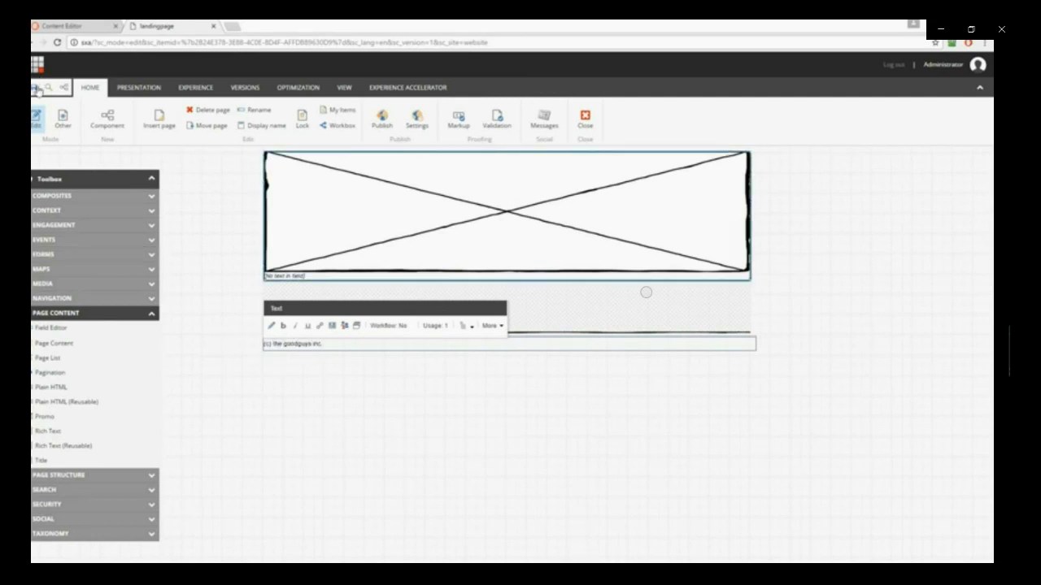
{"action": "left_click", "coordinate": [34, 93]}
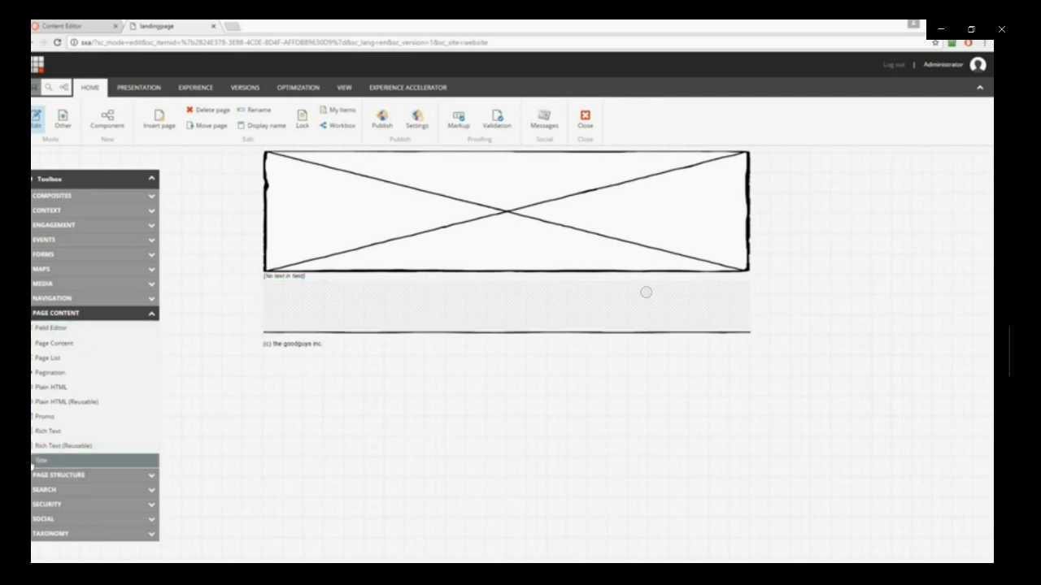
Add a Title component and a Page Content component to the main placeholder, keeping their default control properties
{"action": "left_click_drag", "start_coordinate": [40, 460], "coordinate": [342, 315]}
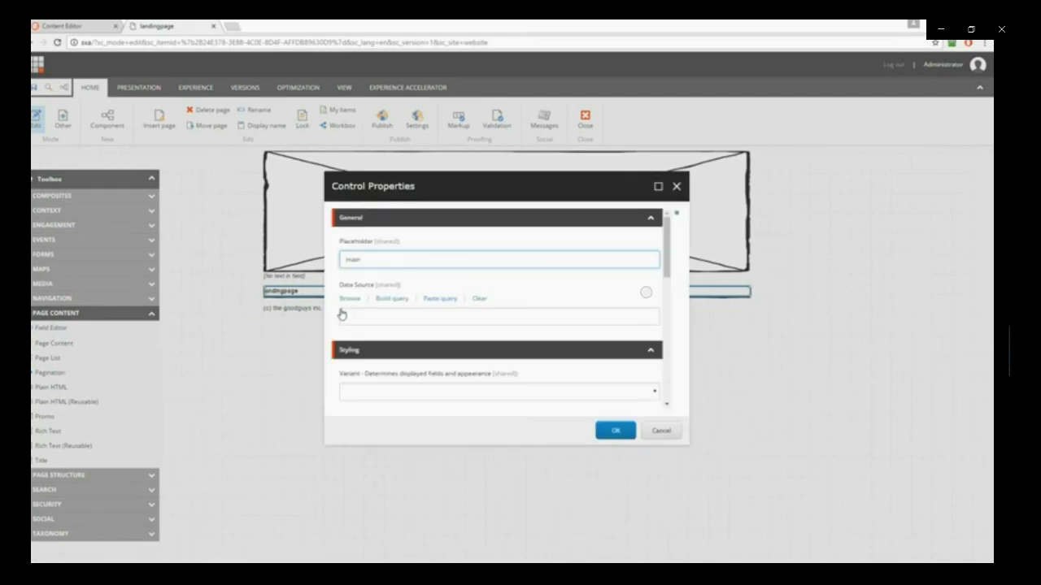
{"action": "left_click", "coordinate": [606, 435]}
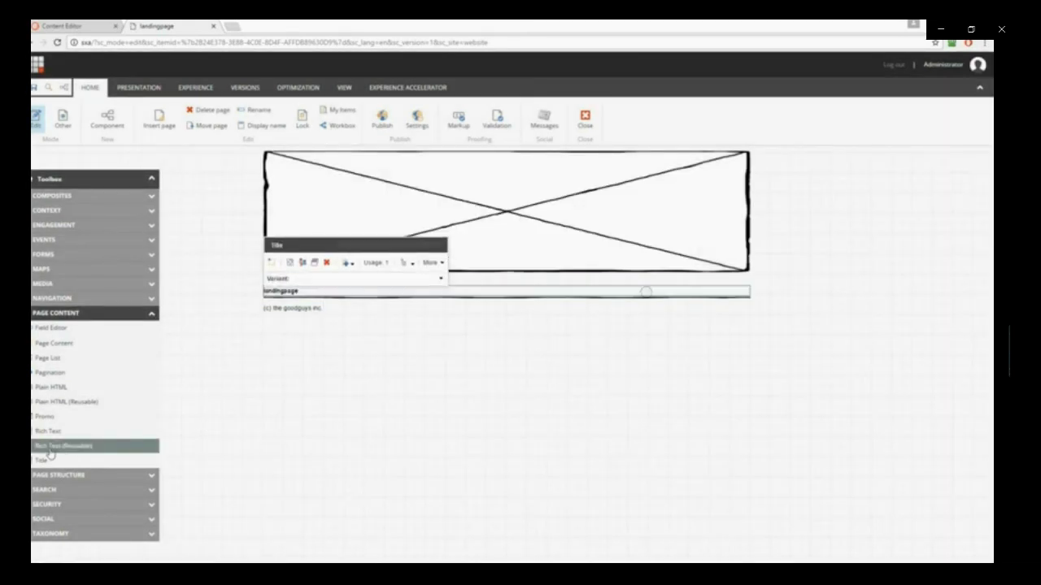
{"action": "mouse_move", "coordinate": [48, 453]}
{"action": "left_mouse_down"}
{"action": "mouse_move", "coordinate": [480, 301]}
{"action": "mouse_move", "coordinate": [477, 316]}
{"action": "mouse_move", "coordinate": [115, 433]}
{"action": "mouse_move", "coordinate": [40, 436]}
{"action": "left_mouse_up"}
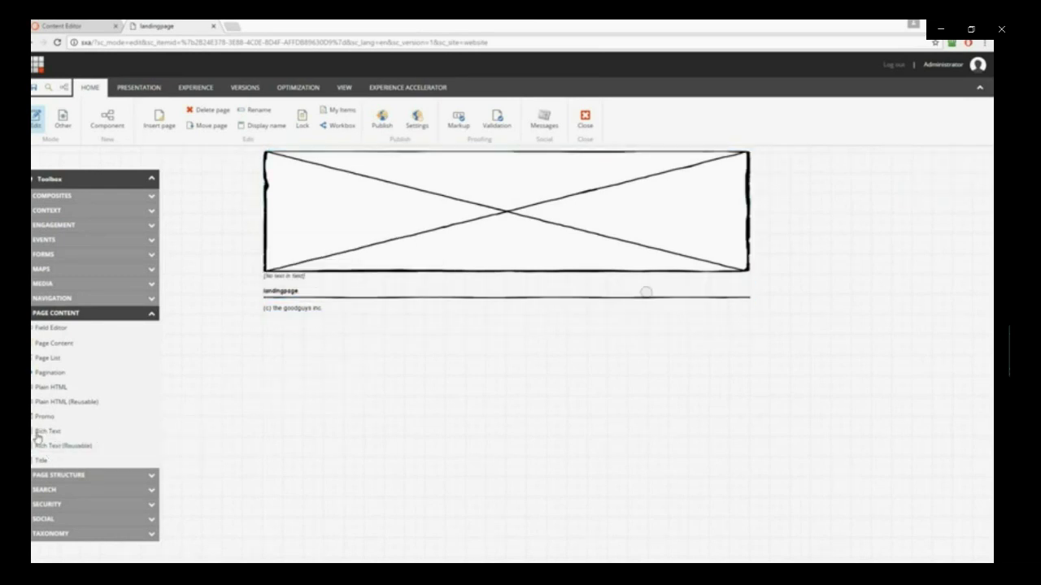
{"action": "left_click_drag", "start_coordinate": [54, 343], "coordinate": [370, 305]}
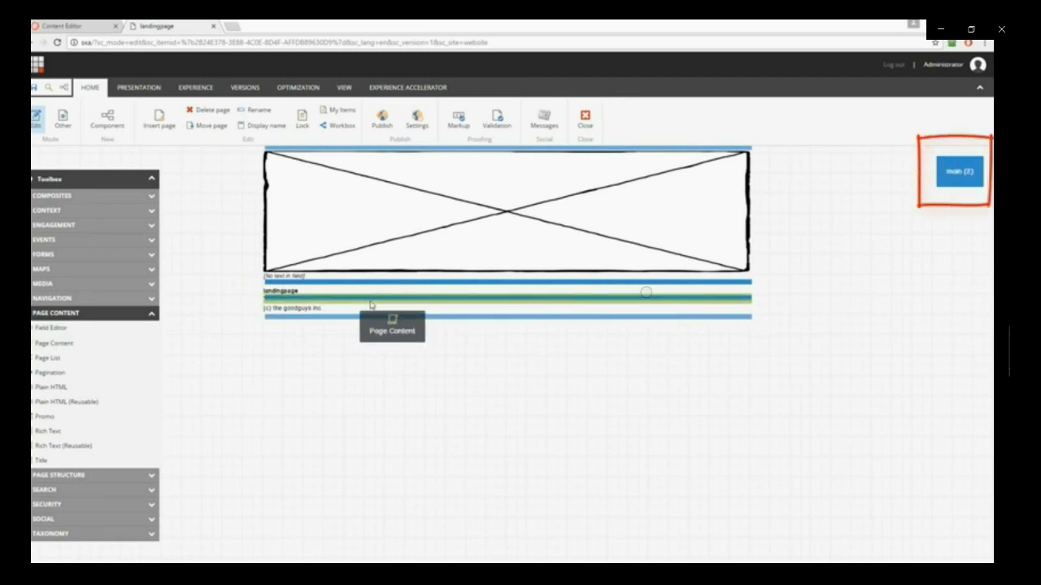
{"action": "left_click_drag", "start_coordinate": [370, 305], "coordinate": [370, 305]}
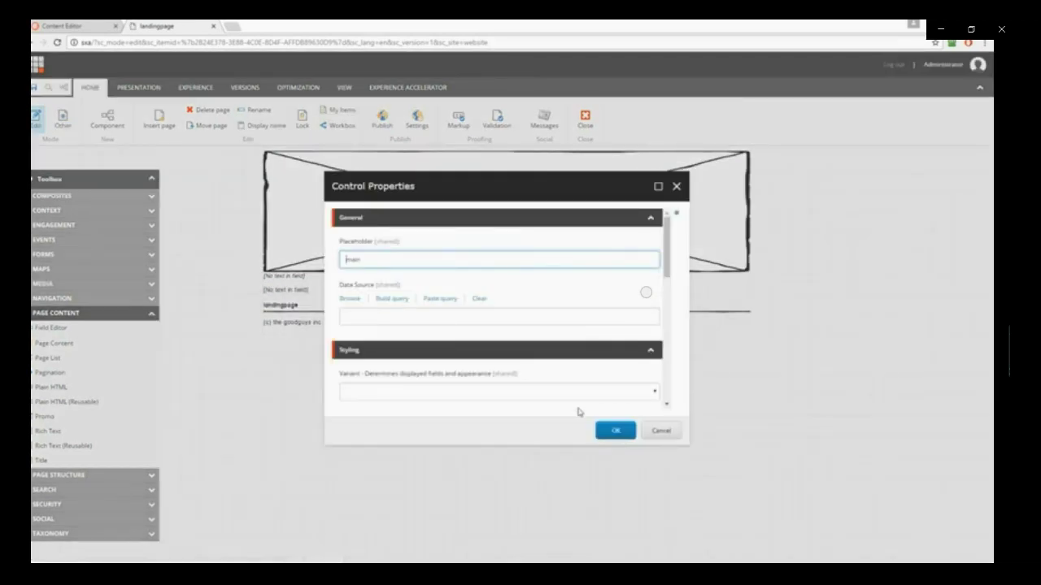
{"action": "left_click", "coordinate": [626, 436]}
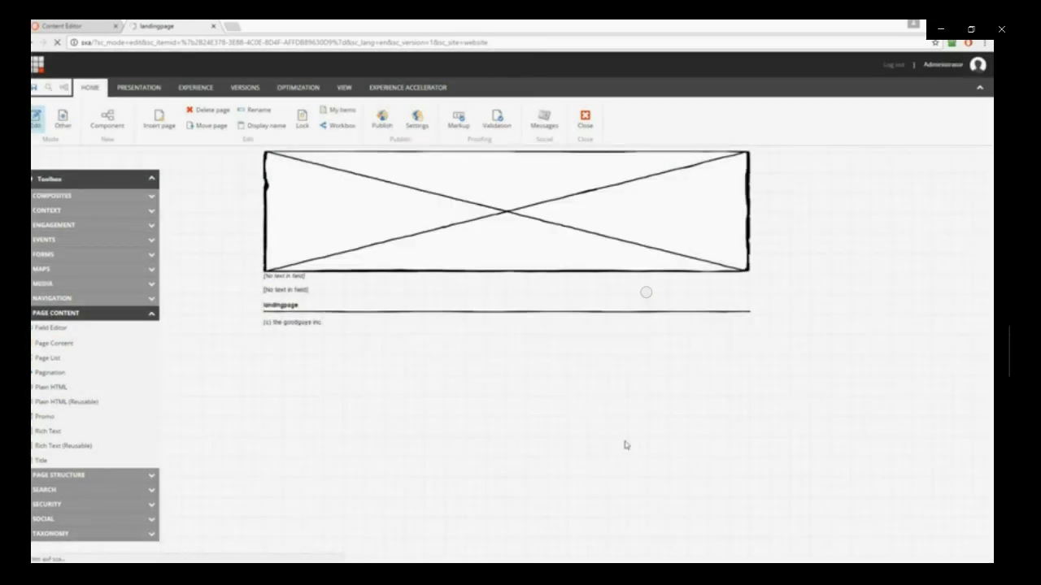
Move the empty Page Content component below the landingpage title in the main placeholder
{"action": "left_click", "coordinate": [284, 290]}
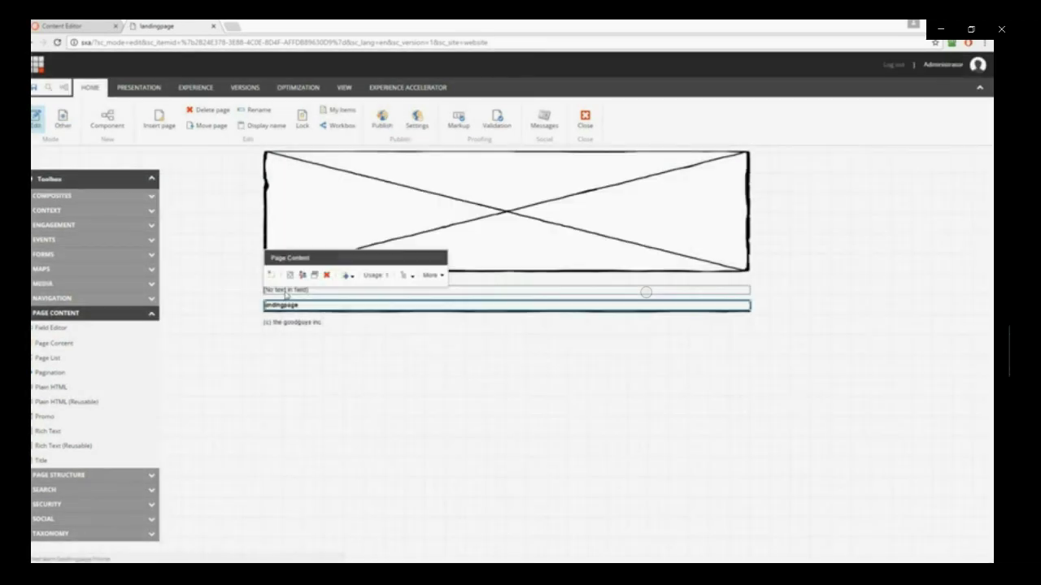
{"action": "left_click", "coordinate": [412, 278]}
{"action": "left_click", "coordinate": [288, 265]}
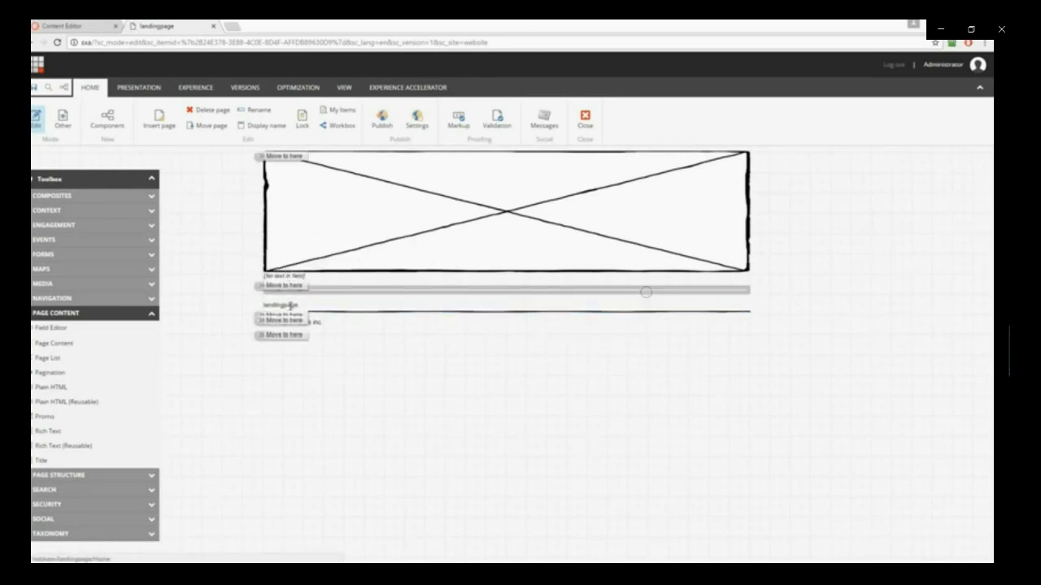
{"action": "left_click", "coordinate": [284, 320]}
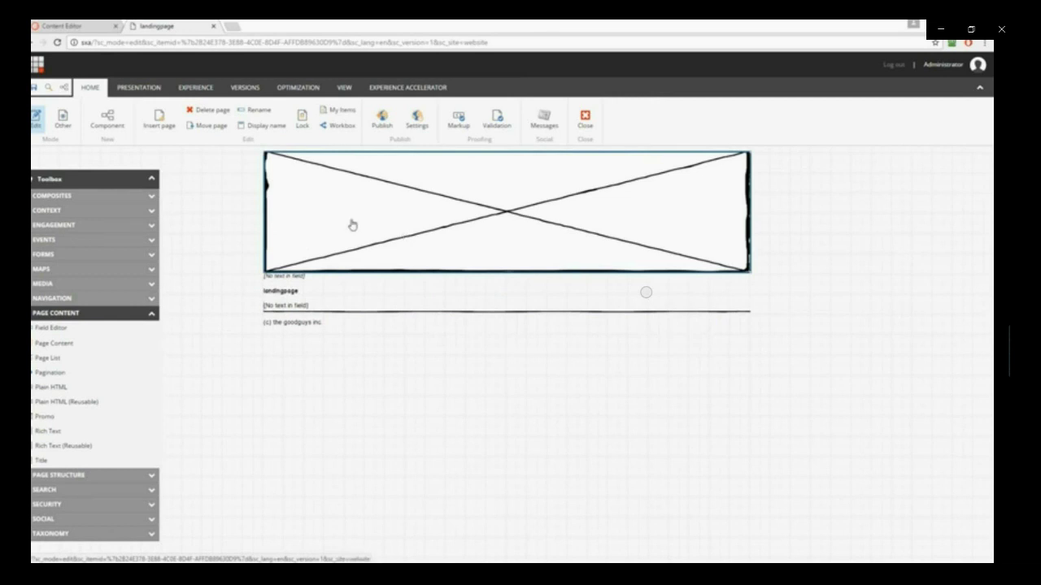
In the Content Editor, enable the WideHeader global class on the landingpage site's netzkern theme in the media library's Project folder and save it
{"action": "left_click", "coordinate": [85, 26]}
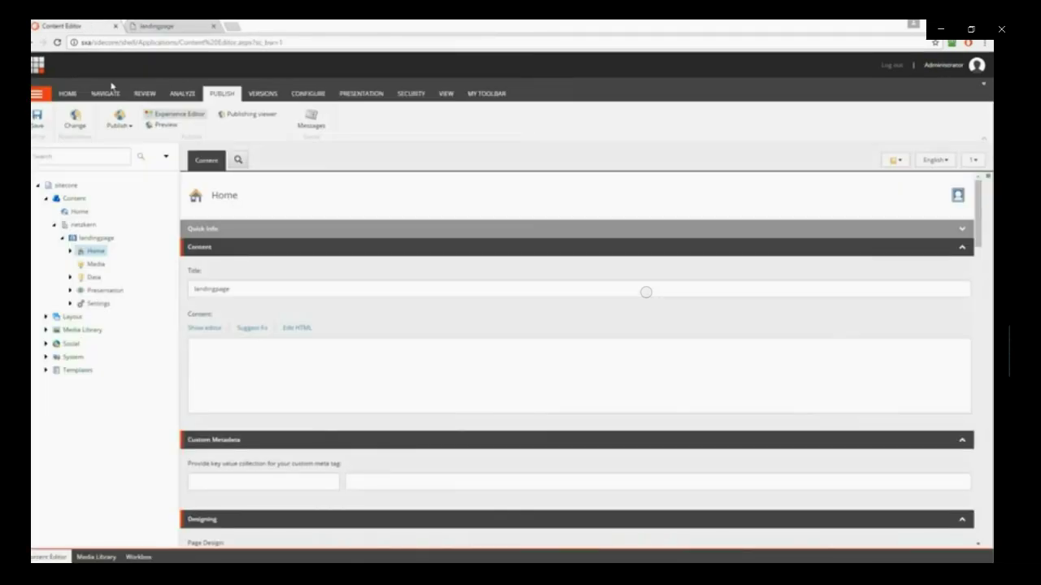
{"action": "left_click", "coordinate": [46, 330]}
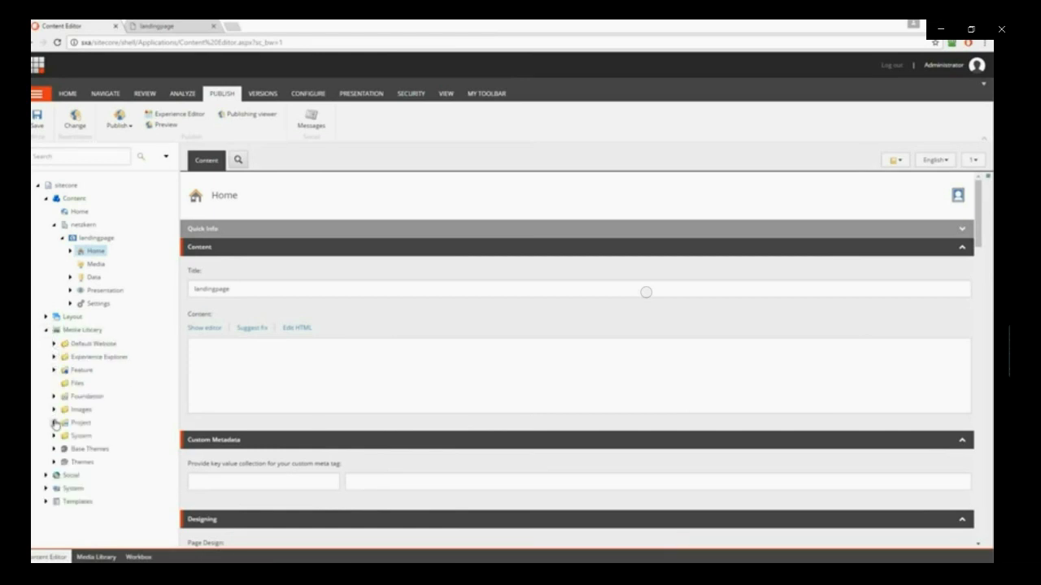
{"action": "left_click", "coordinate": [54, 423]}
{"action": "left_click", "coordinate": [62, 437]}
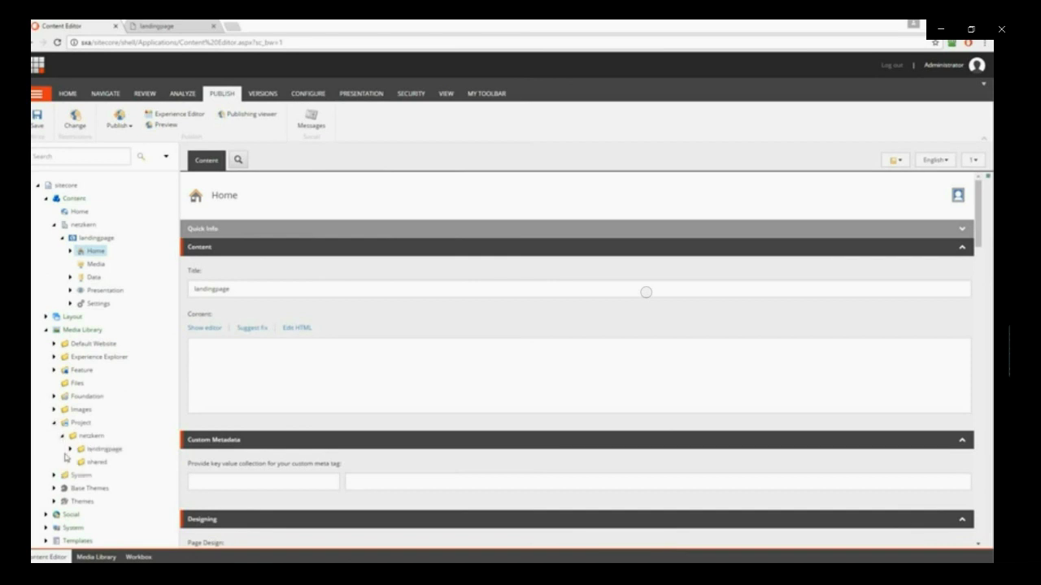
{"action": "left_click", "coordinate": [70, 449]}
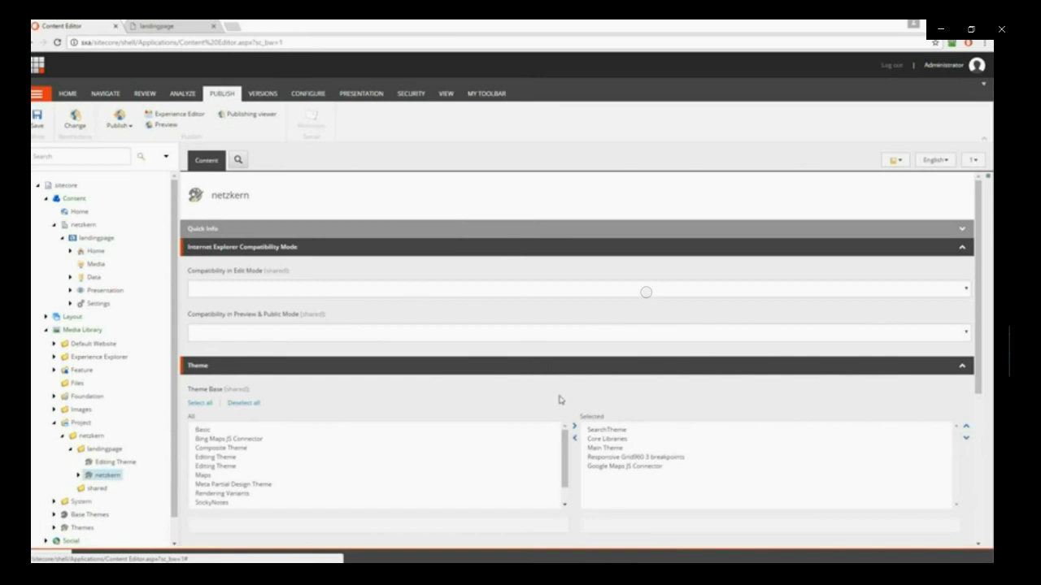
{"action": "scroll", "coordinate": [558, 399], "scroll_direction": "down", "scroll_amount": 5}
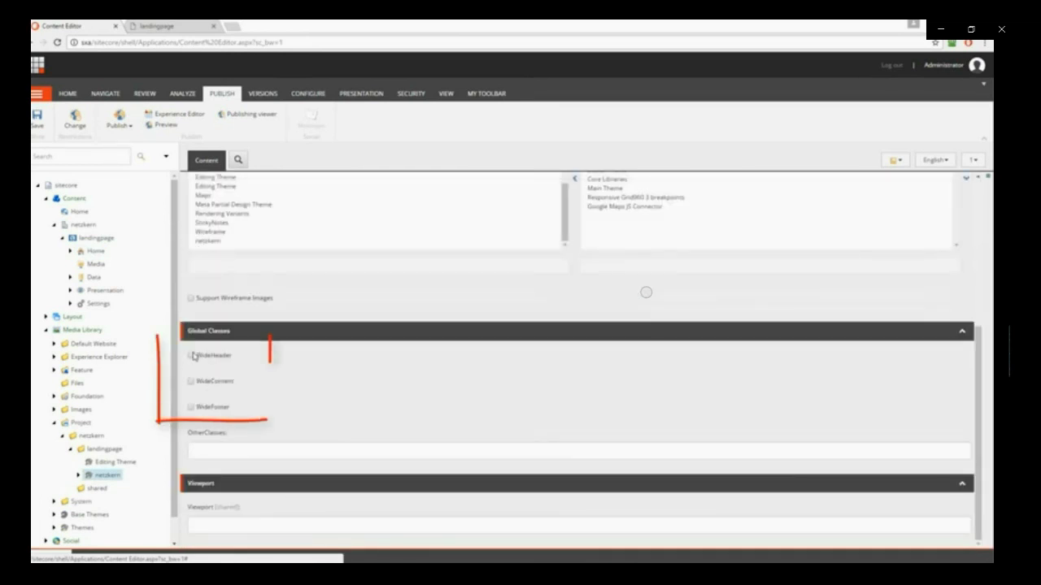
{"action": "key", "text": "ctrl+s"}
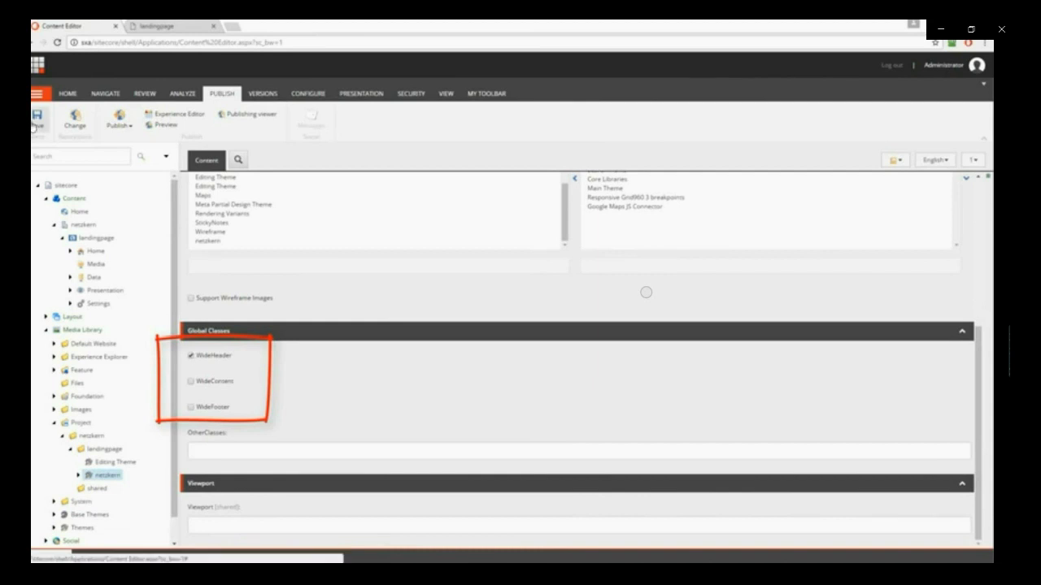
Back on the landingpage, replace the Wireframe theme for the Default device with the netzkern theme
{"action": "left_click", "coordinate": [163, 25]}
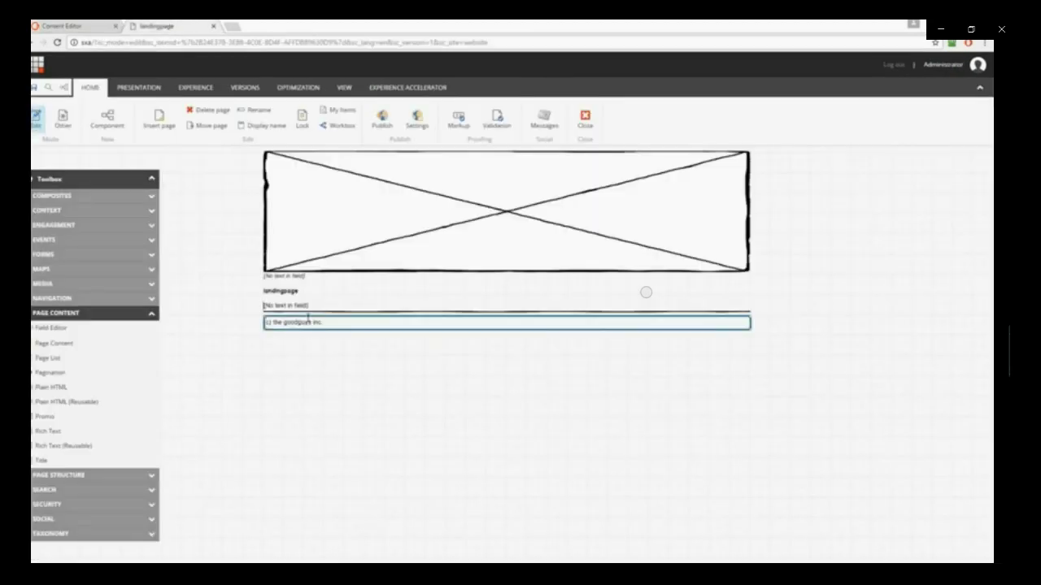
{"action": "left_click", "coordinate": [419, 87]}
{"action": "left_click", "coordinate": [385, 115]}
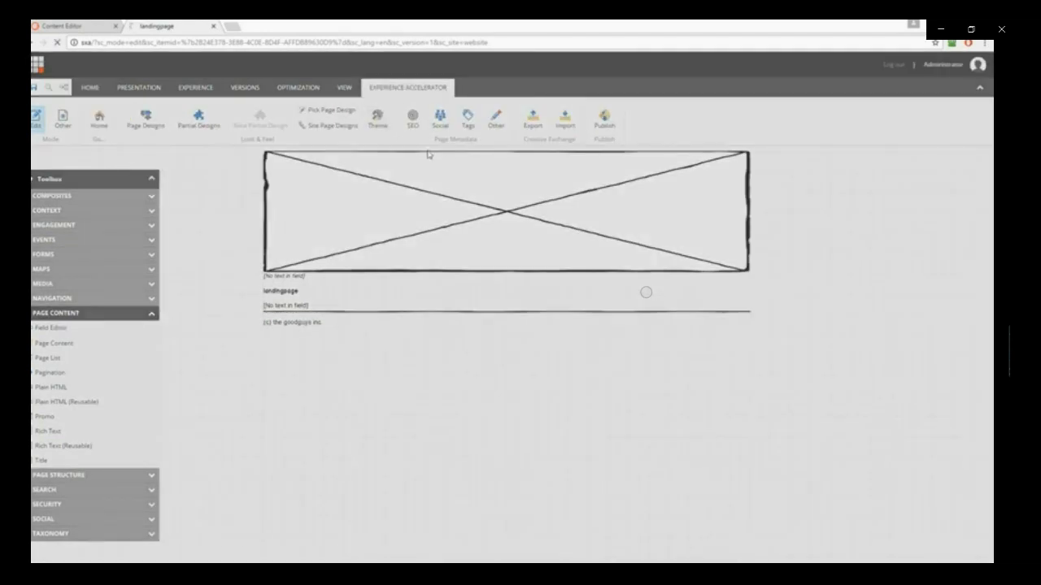
{"action": "left_click", "coordinate": [539, 202]}
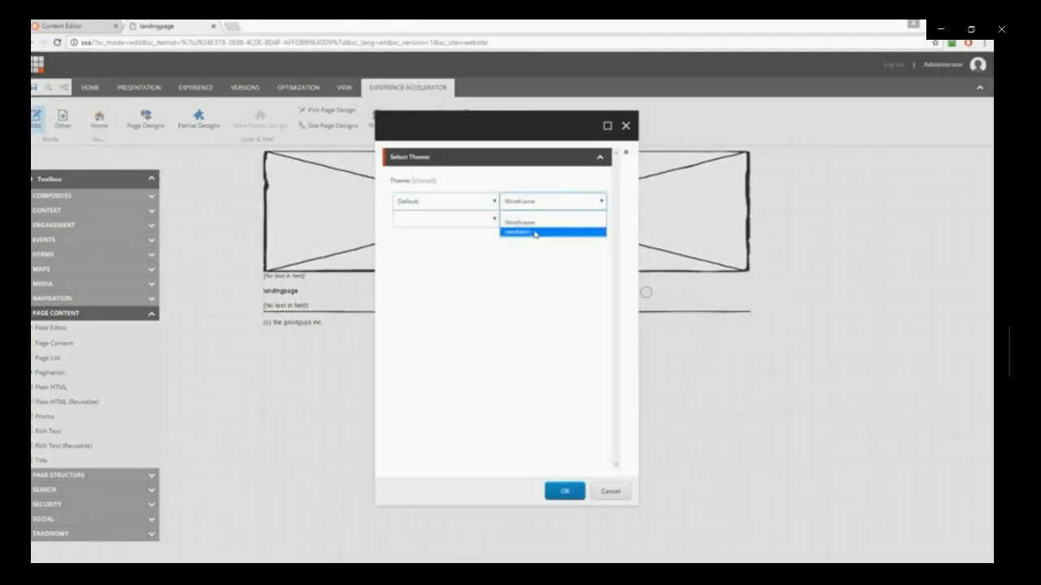
{"action": "left_click", "coordinate": [535, 233]}
{"action": "left_click", "coordinate": [566, 491]}
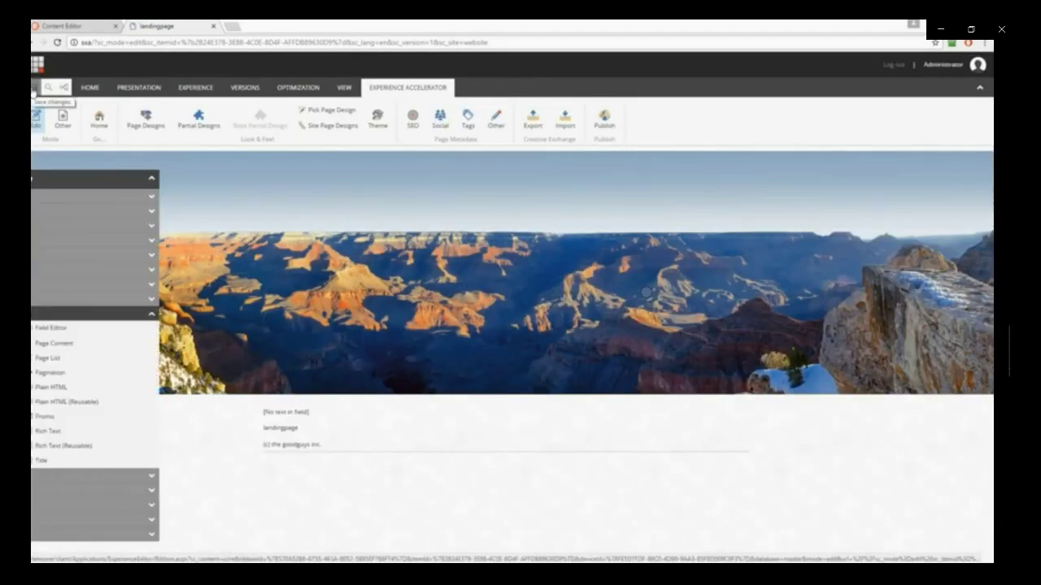
Collapse the component toolbox and place the Page Content component beneath the page title
{"action": "left_click", "coordinate": [152, 179]}
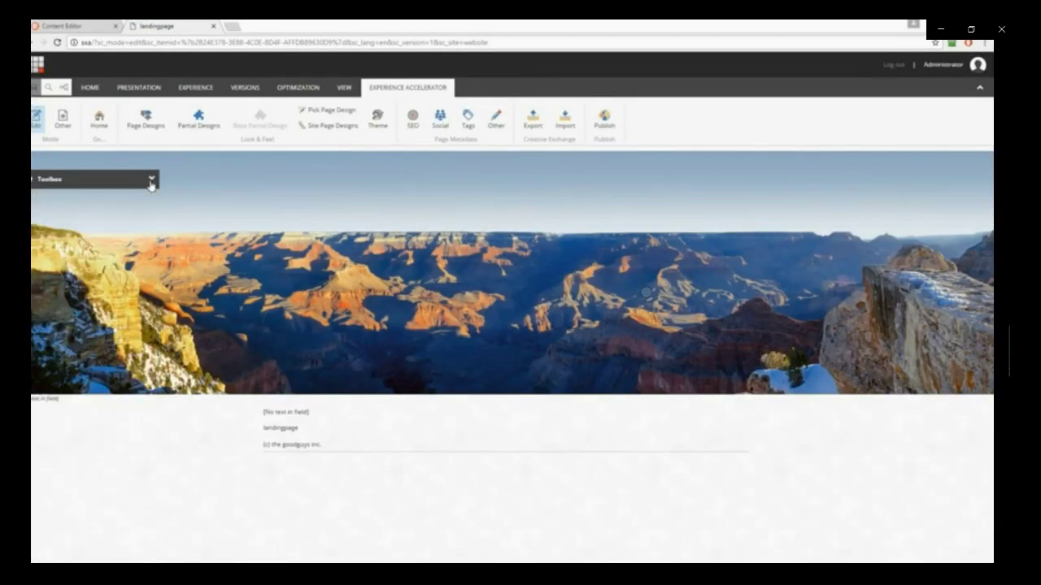
{"action": "left_click", "coordinate": [285, 412]}
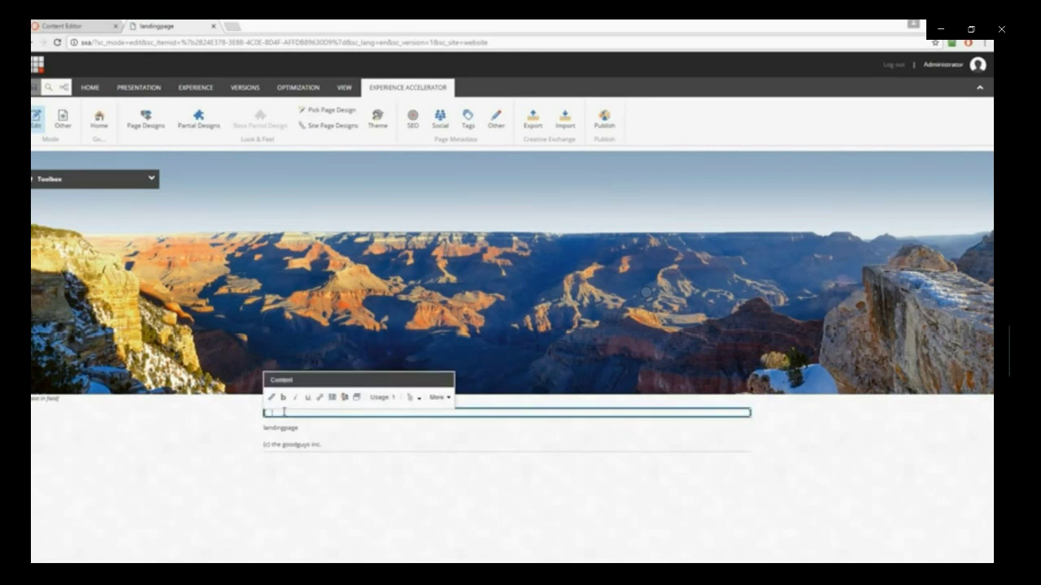
{"action": "left_click", "coordinate": [409, 397]}
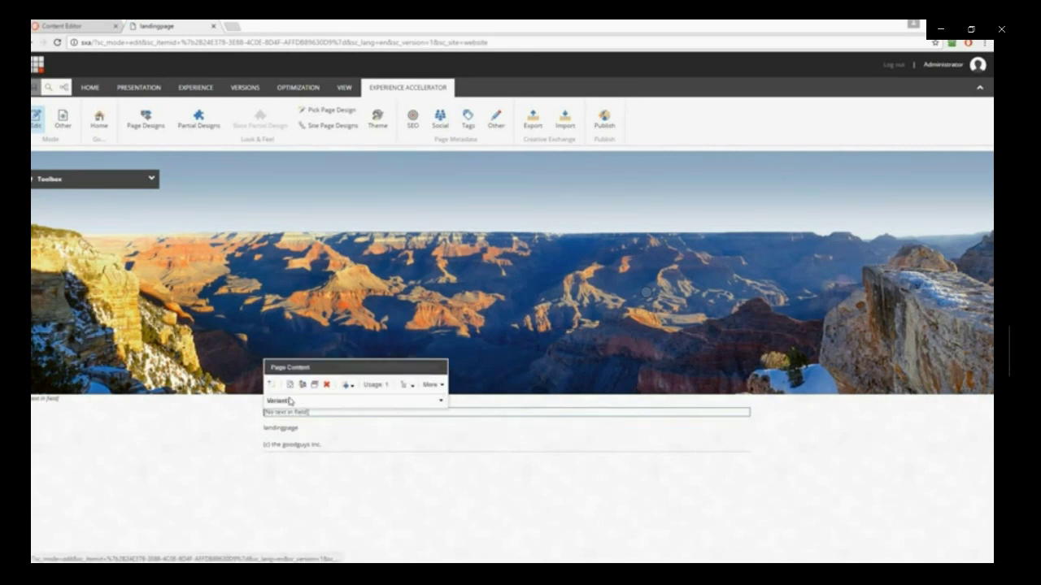
{"action": "left_click", "coordinate": [289, 387]}
{"action": "left_click", "coordinate": [291, 442]}
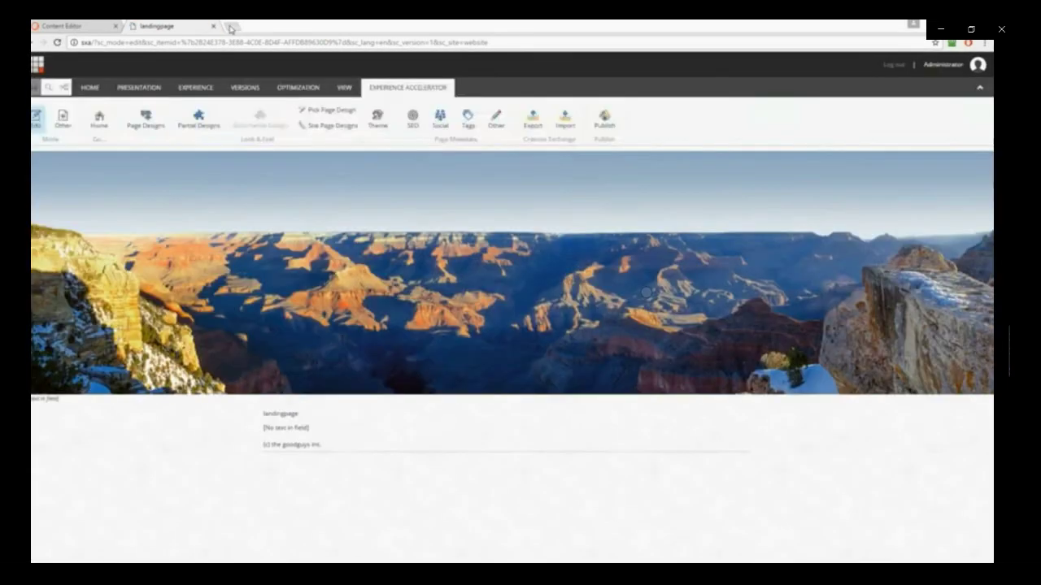
Search the web for lorem ipsum in a new browser tab and copy the first three sample passages with their headings from lipsum.com
{"action": "left_click", "coordinate": [231, 26]}
{"action": "type", "text": "lorem ipsum"}
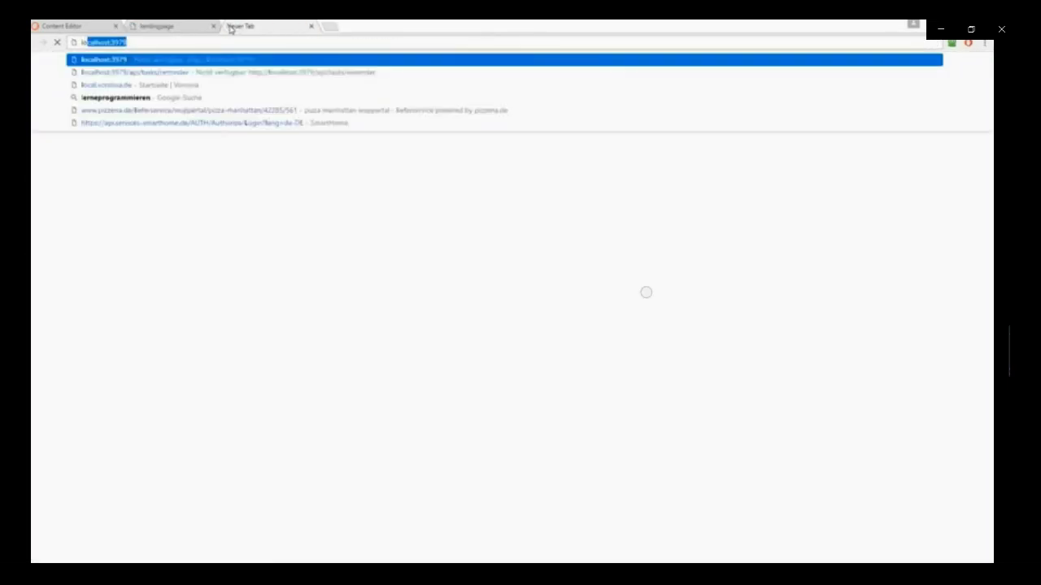
{"action": "key", "text": "Return"}
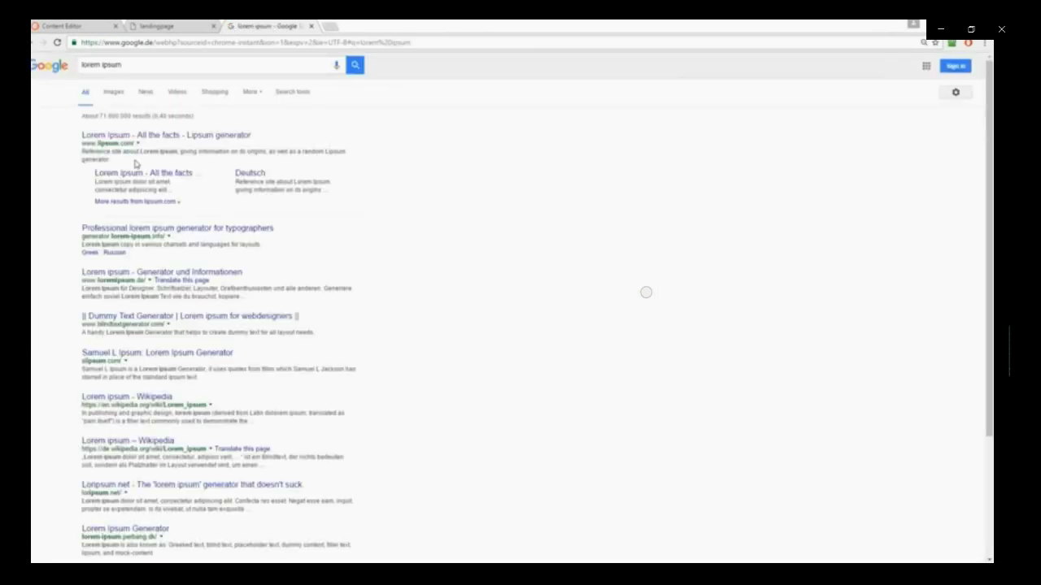
{"action": "left_click", "coordinate": [118, 135]}
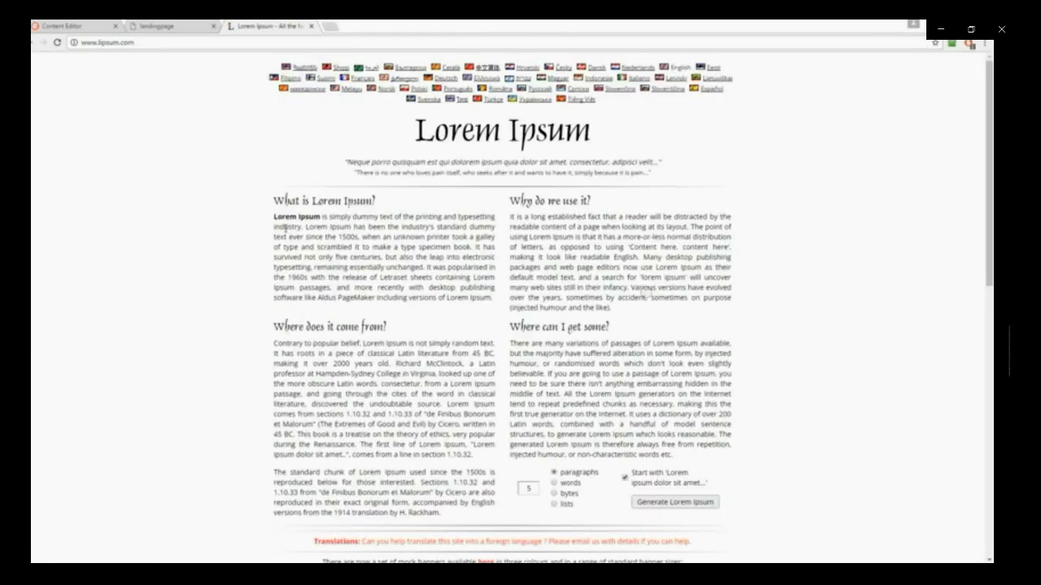
{"action": "left_click_drag", "start_coordinate": [275, 214], "coordinate": [469, 446]}
{"action": "scroll", "coordinate": [470, 445], "scroll_direction": "down", "scroll_amount": 7}
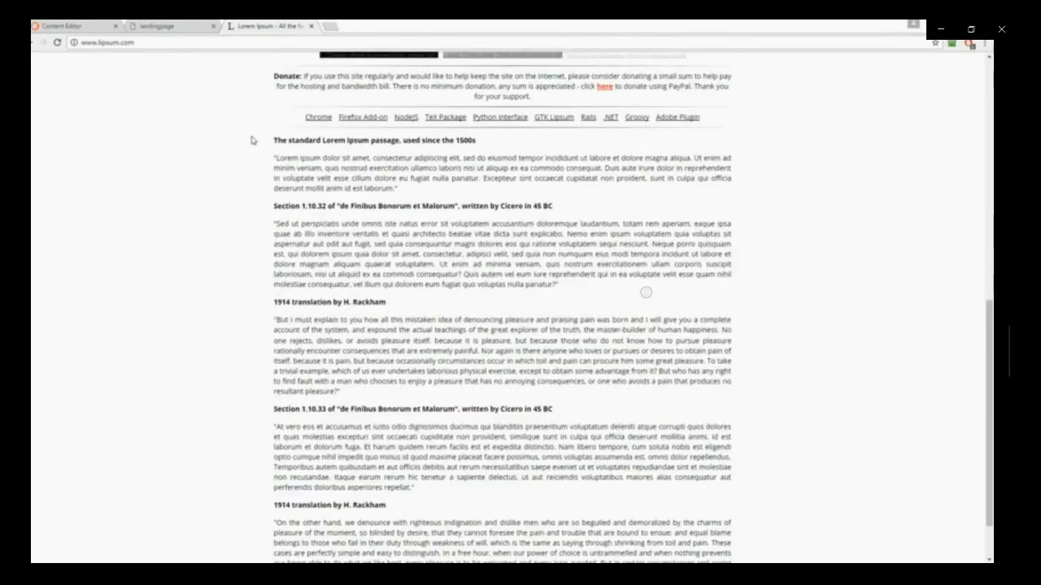
{"action": "left_click_drag", "start_coordinate": [275, 141], "coordinate": [383, 391]}
{"action": "key", "text": "ctrl+c"}
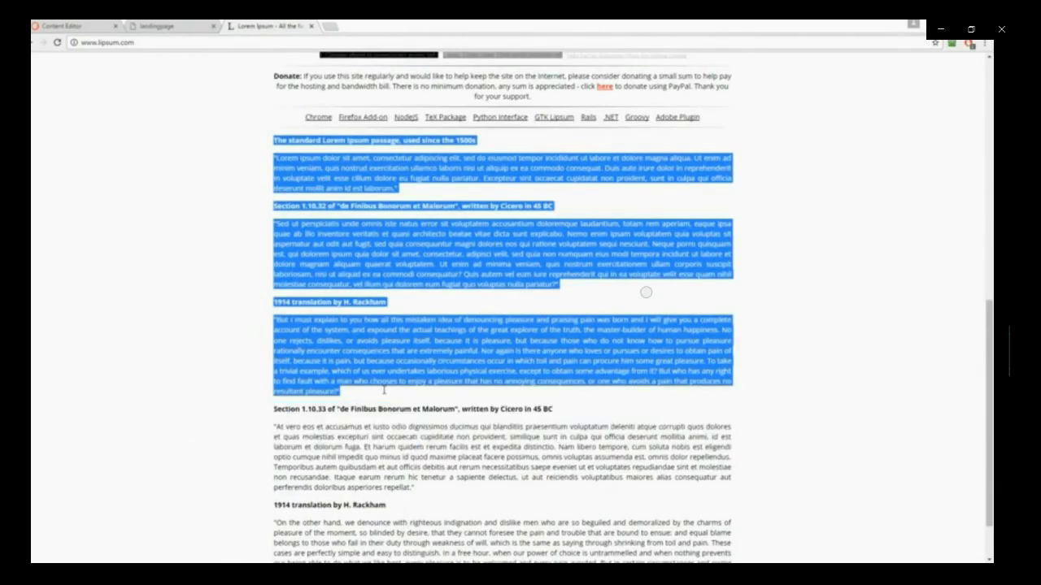
Back on the landingpage, open the empty Page Content text for rich text editing and paste the copied lorem ipsum passages
{"action": "left_click", "coordinate": [180, 27]}
{"action": "left_click", "coordinate": [281, 428]}
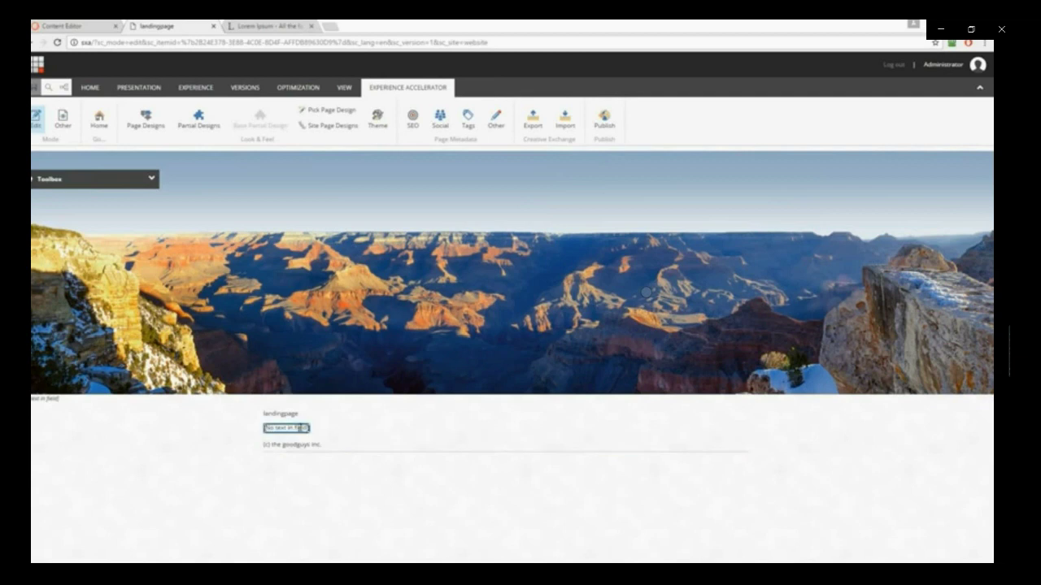
{"action": "left_click", "coordinate": [271, 415]}
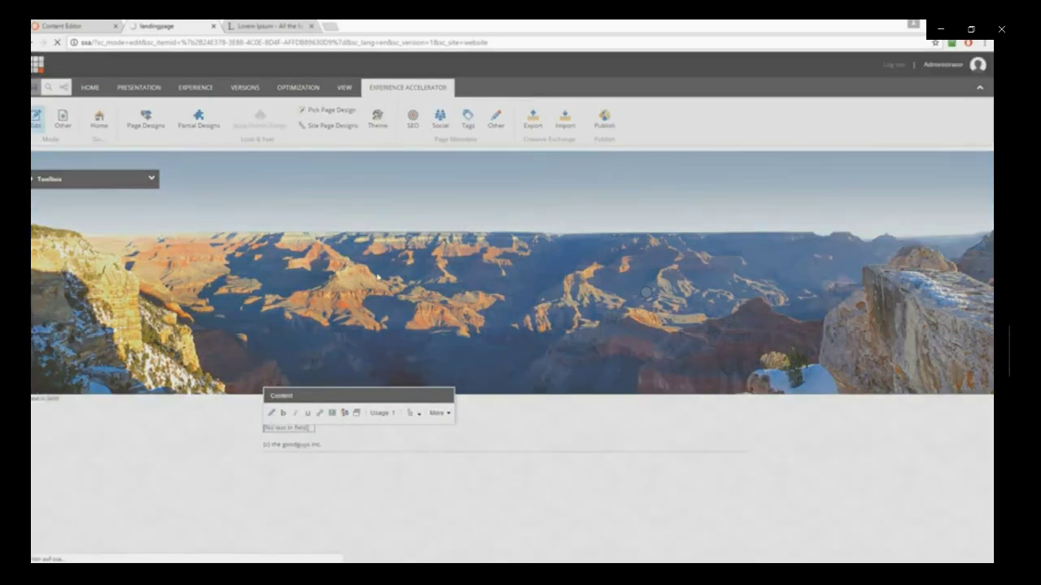
{"action": "key", "text": "ctrl+v"}
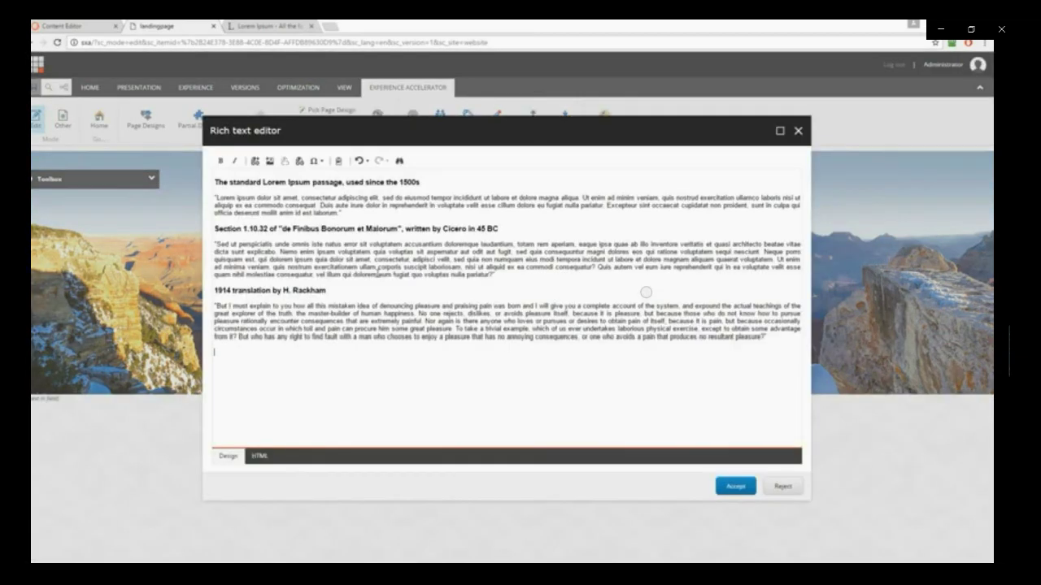
Check the pasted text's HTML source and replace all of it with the copied passages using Paste from Word, strip font
{"action": "left_click", "coordinate": [261, 457]}
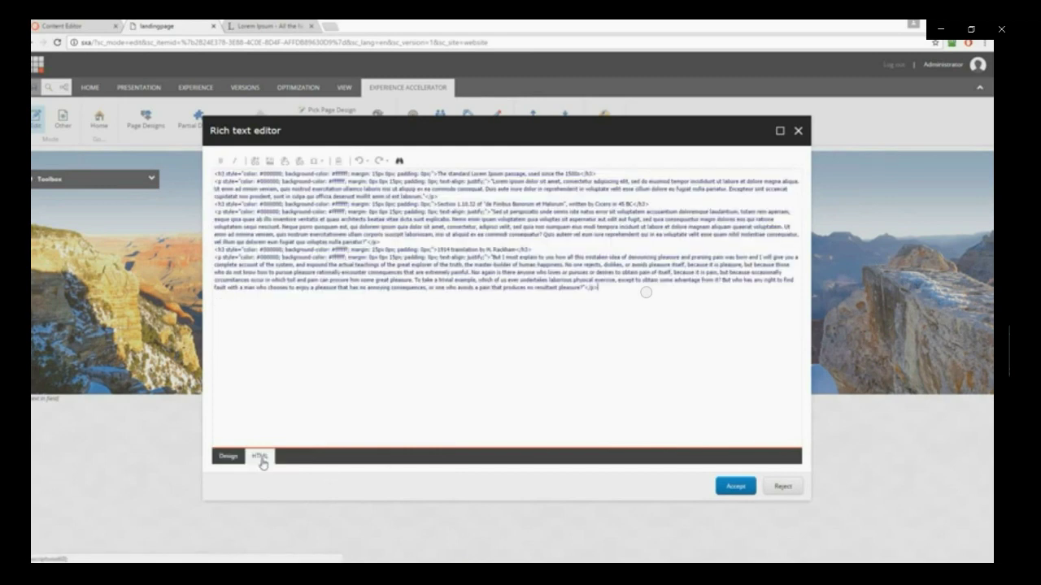
{"action": "left_click", "coordinate": [238, 458]}
{"action": "key", "text": "ctrl+a"}
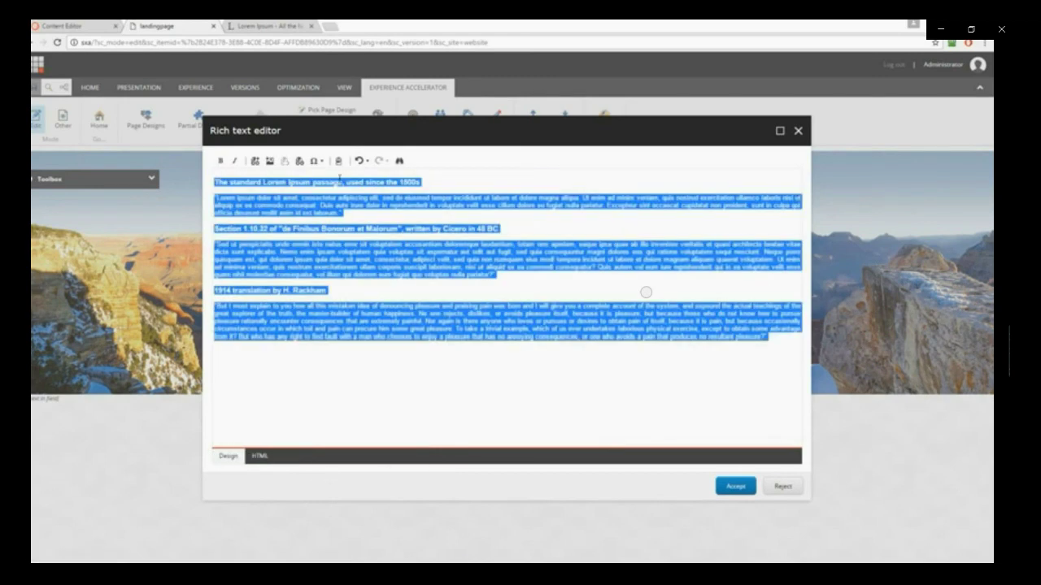
{"action": "left_click", "coordinate": [339, 162]}
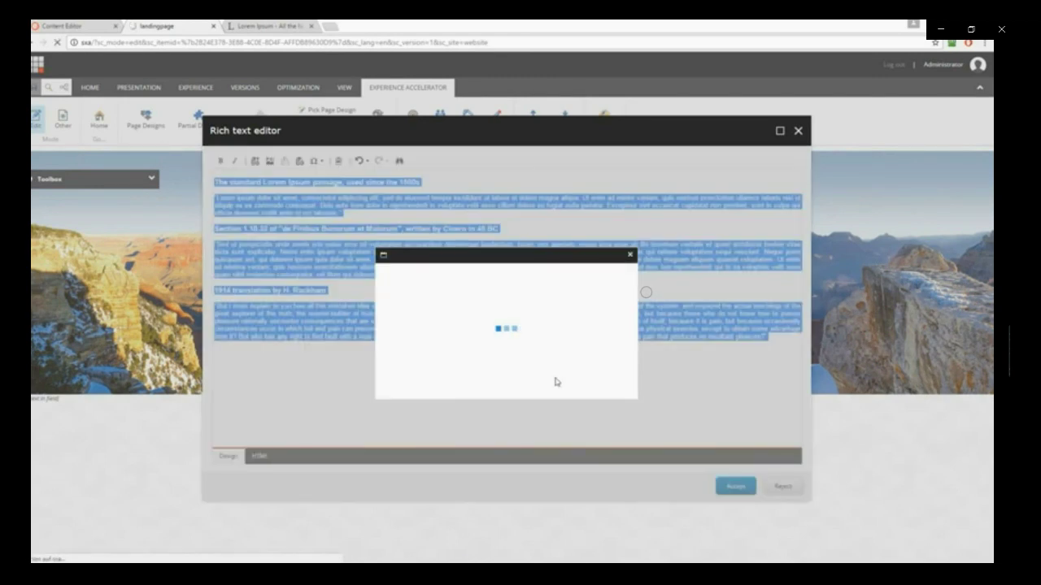
{"action": "key", "text": "ctrl+v"}
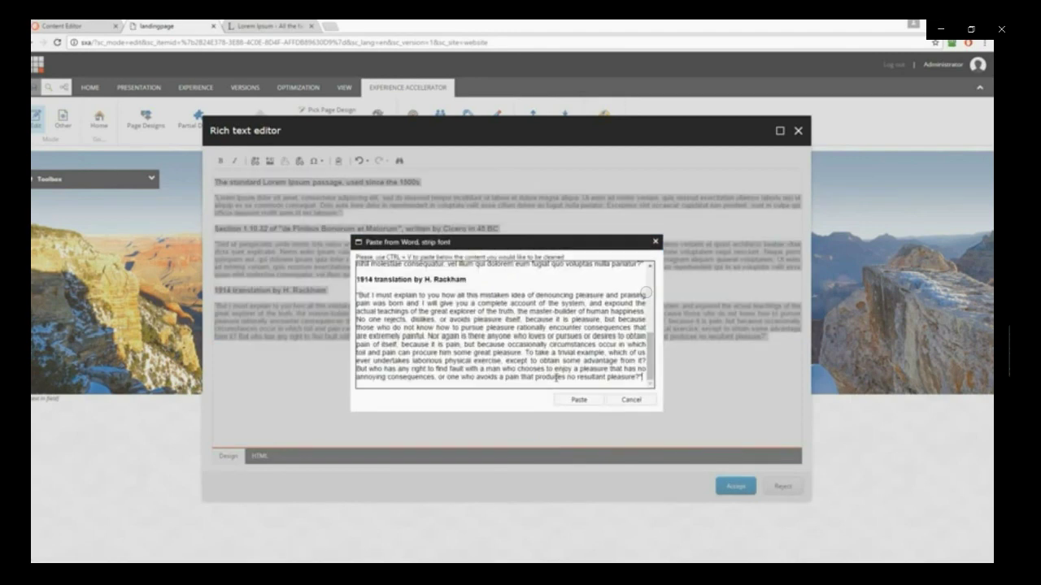
{"action": "left_click", "coordinate": [576, 400]}
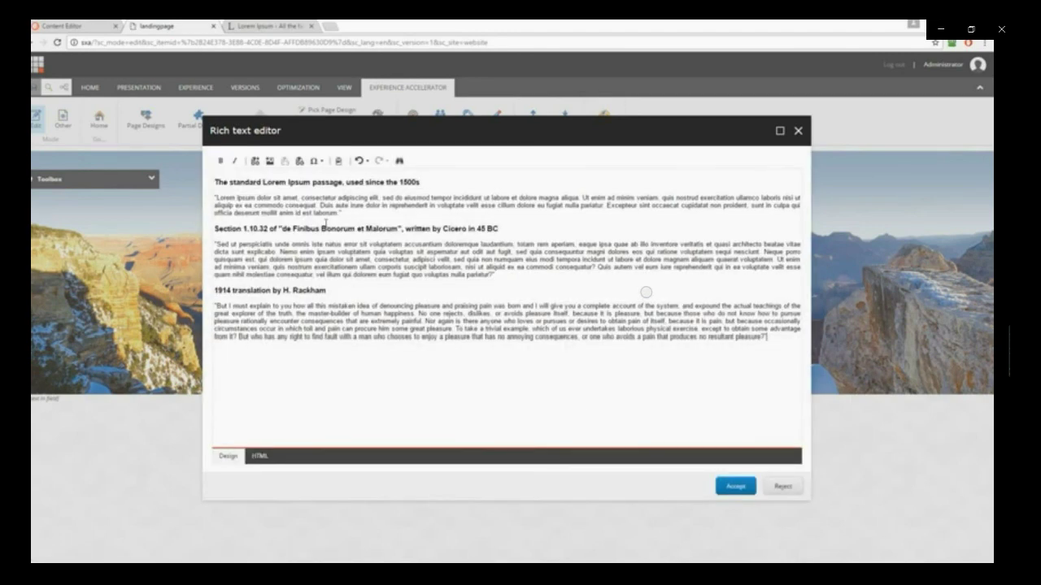
Review the HTML source of the cleaned passages, accept the text and save the landingpage
{"action": "left_click", "coordinate": [264, 459]}
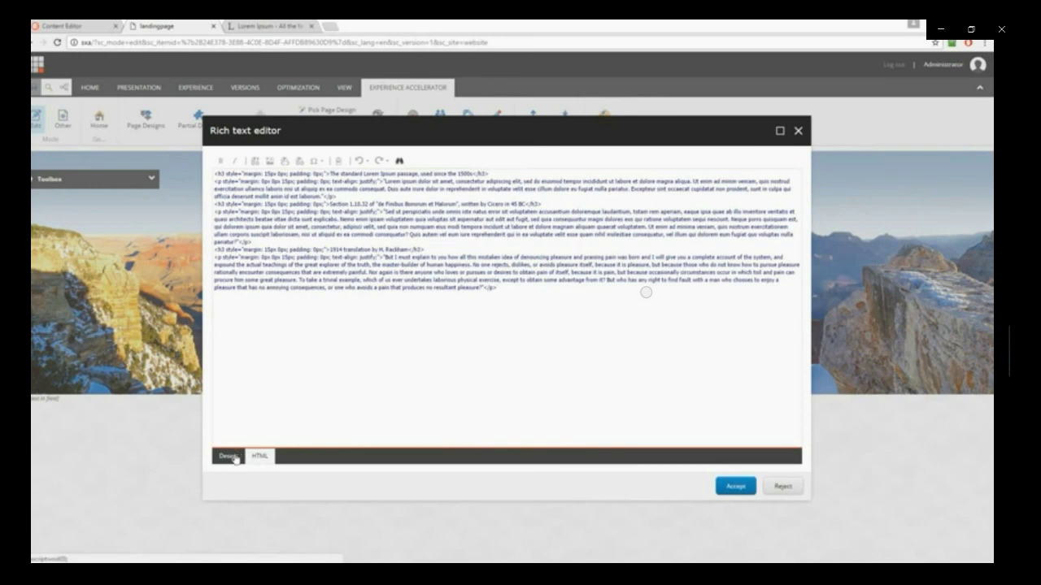
{"action": "left_click", "coordinate": [229, 456]}
{"action": "key", "text": "ctrl+a"}
{"action": "left_click", "coordinate": [356, 376]}
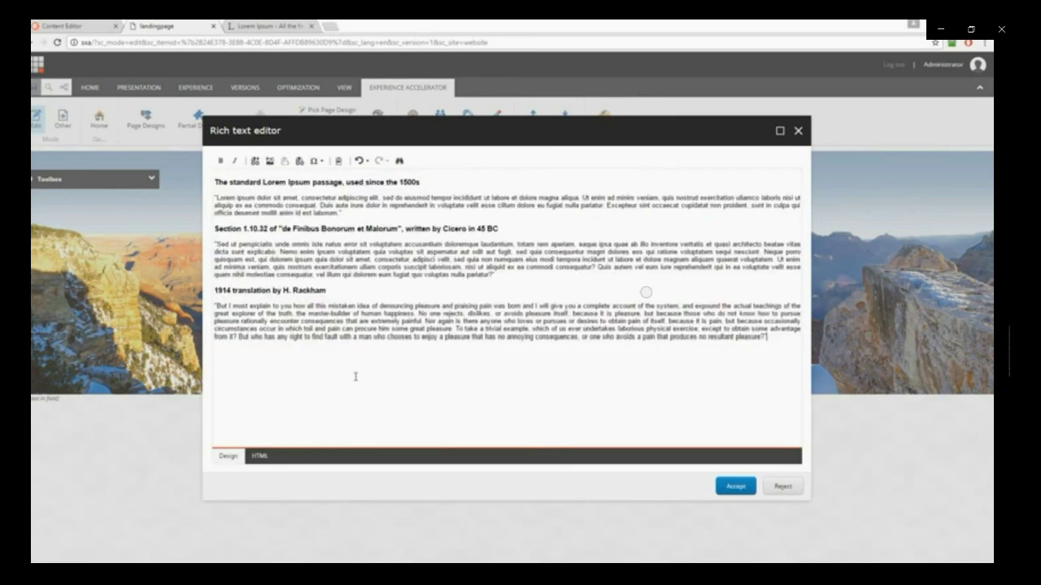
{"action": "left_click", "coordinate": [260, 457]}
{"action": "left_click", "coordinate": [221, 460]}
{"action": "left_click", "coordinate": [735, 486]}
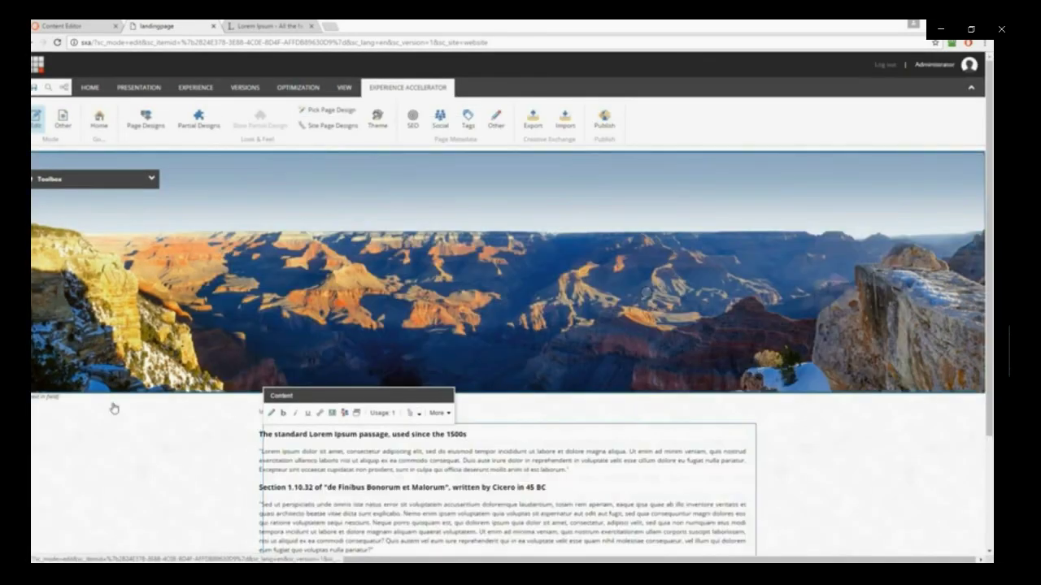
{"action": "scroll", "coordinate": [143, 493], "scroll_direction": "down", "scroll_amount": 2}
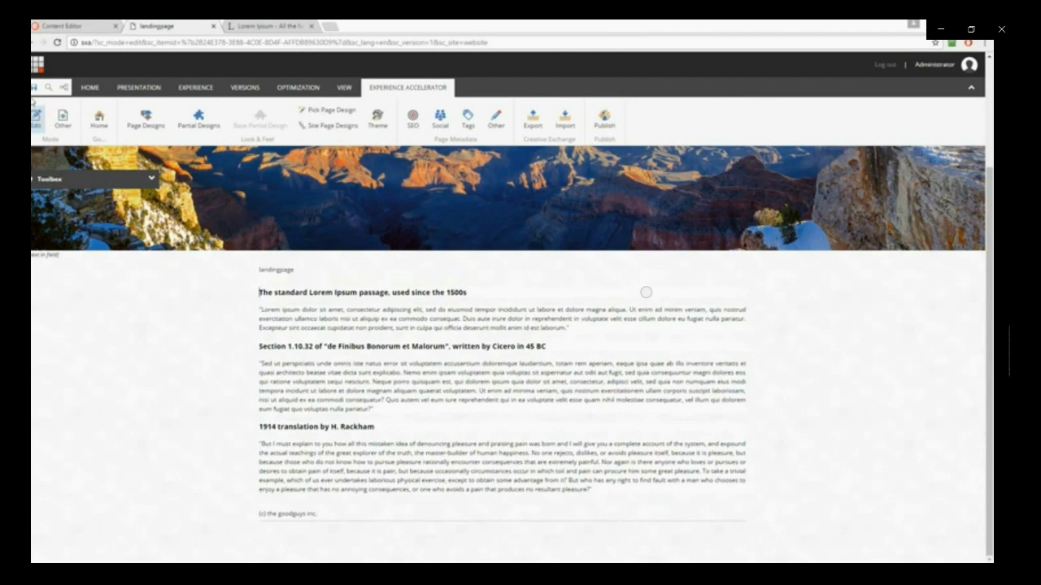
{"action": "left_click", "coordinate": [54, 106]}
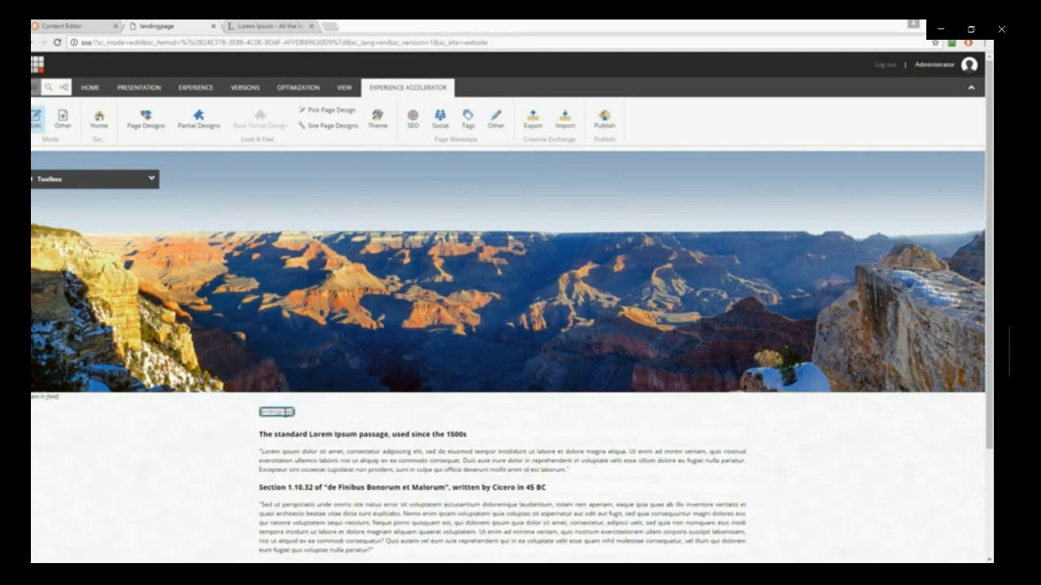
Replace the page title above the passages with "Welcome to our new Landingpage." and save the page
{"action": "left_click", "coordinate": [284, 413]}
{"action": "double_click", "coordinate": [284, 413]}
{"action": "type", "text": "Welcome to our new L"}
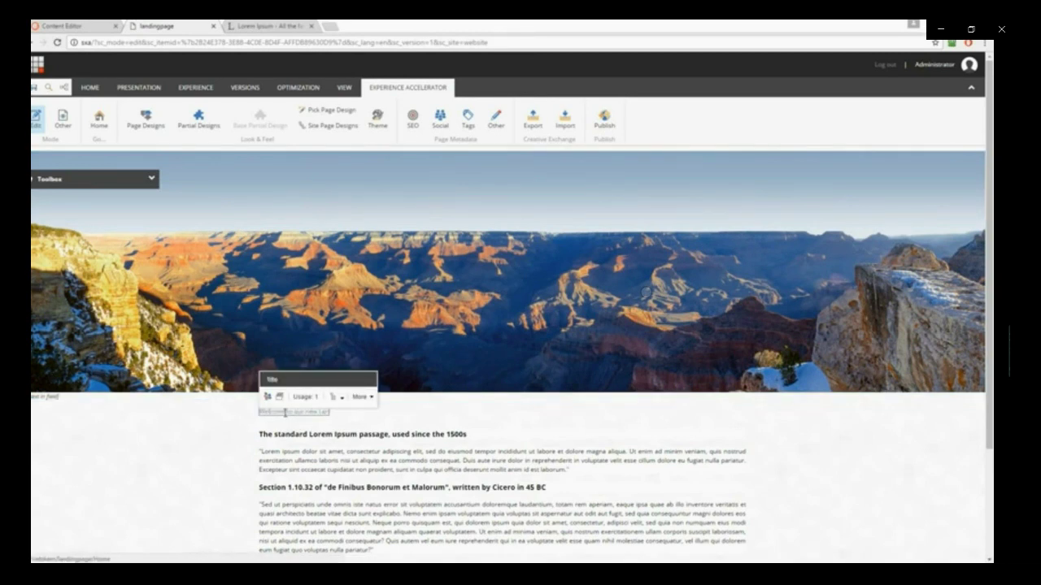
{"action": "left_click", "coordinate": [34, 89]}
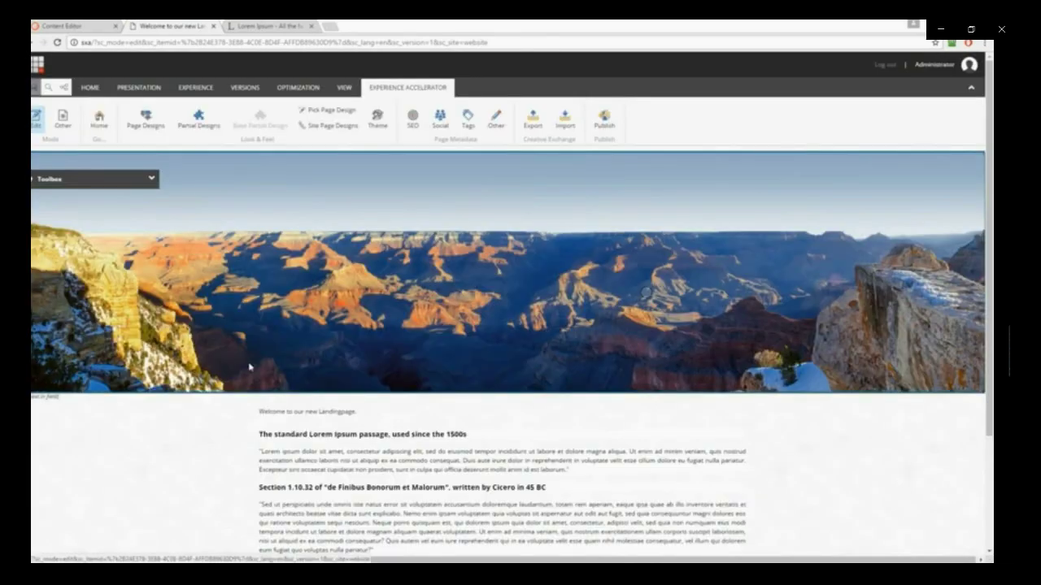
Export the whole site for the Default device with landingpage as site context, in Agency drop mode, as a downloadable zip package
{"action": "left_click", "coordinate": [533, 120]}
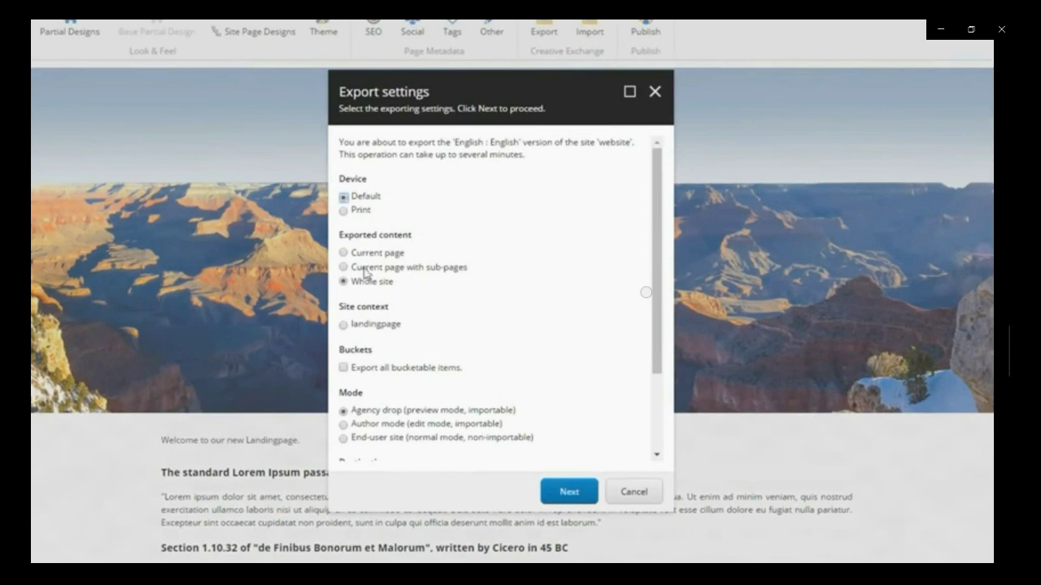
{"action": "left_click", "coordinate": [344, 325]}
{"action": "scroll", "coordinate": [344, 329], "scroll_direction": "down", "scroll_amount": 2}
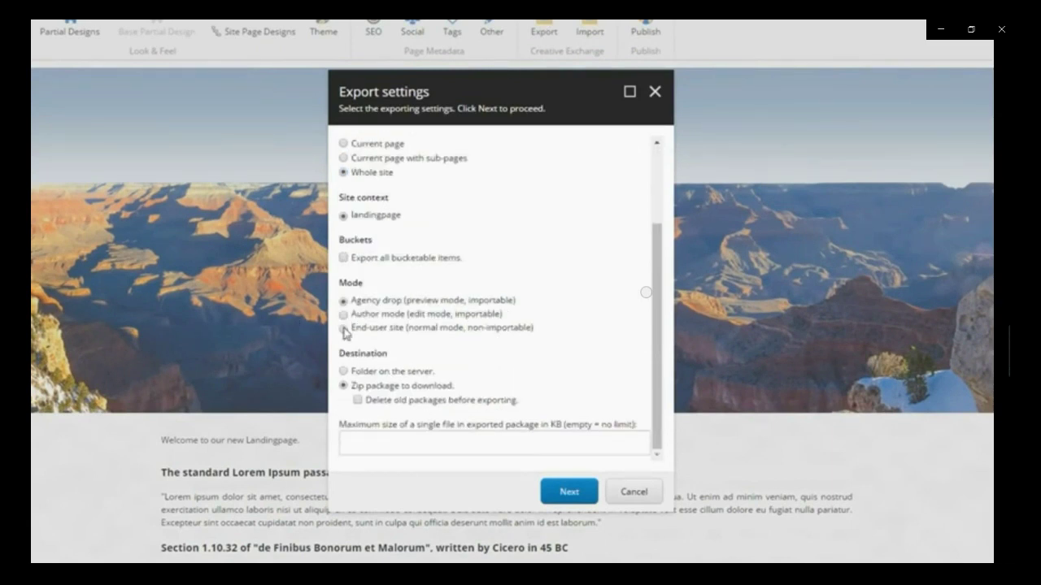
{"action": "left_click", "coordinate": [566, 491]}
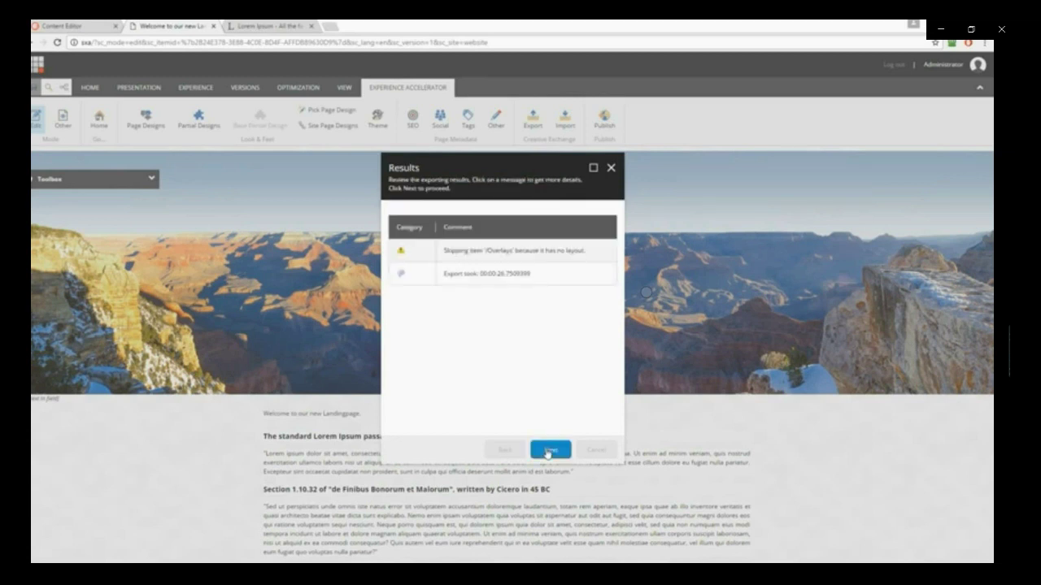
Proceed past the export results, download the zipped site and show the file options for the downloaded package
{"action": "left_click", "coordinate": [547, 452]}
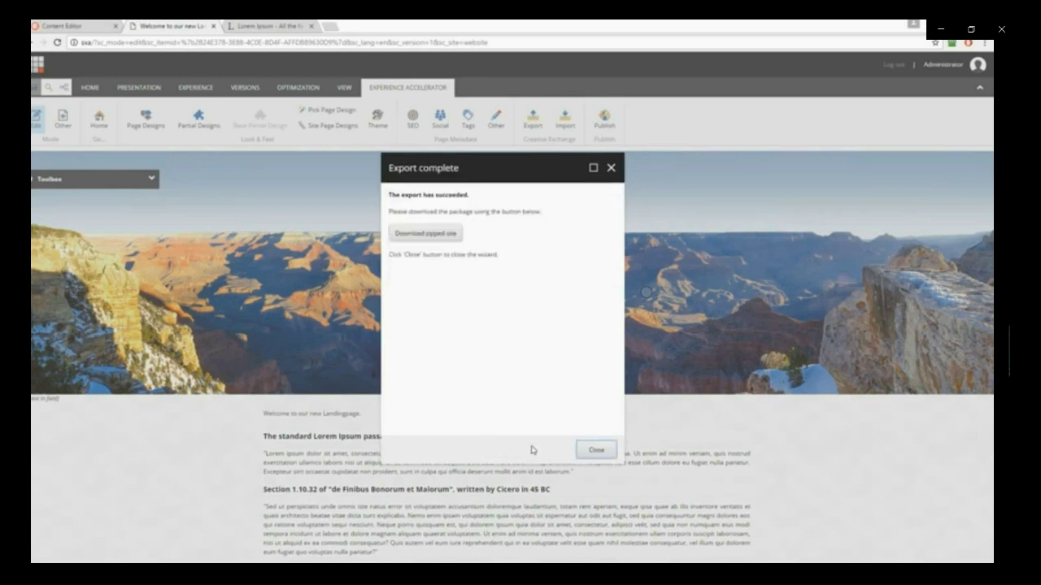
{"action": "left_click", "coordinate": [436, 233]}
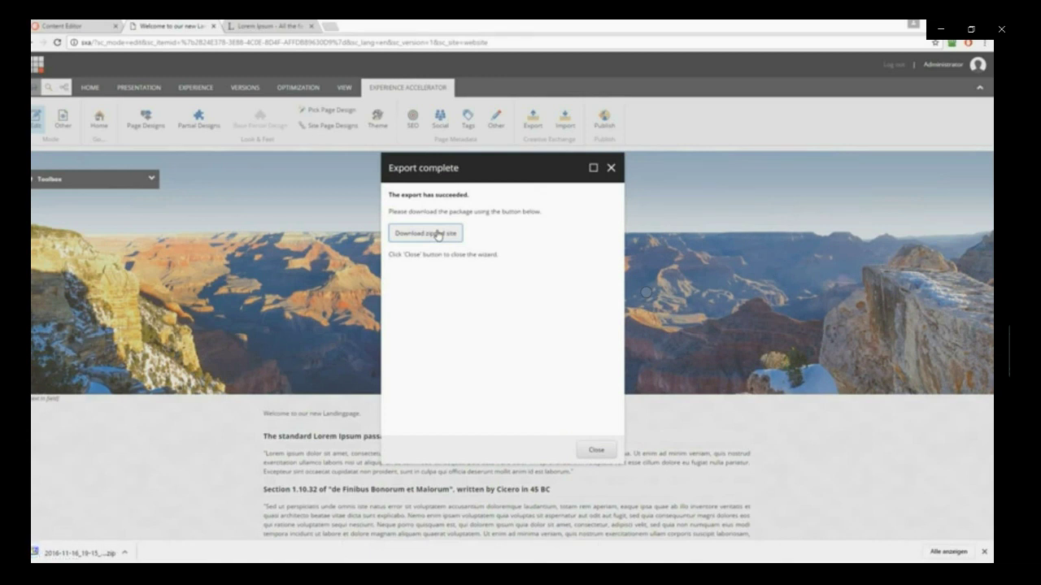
{"action": "left_click", "coordinate": [120, 556]}
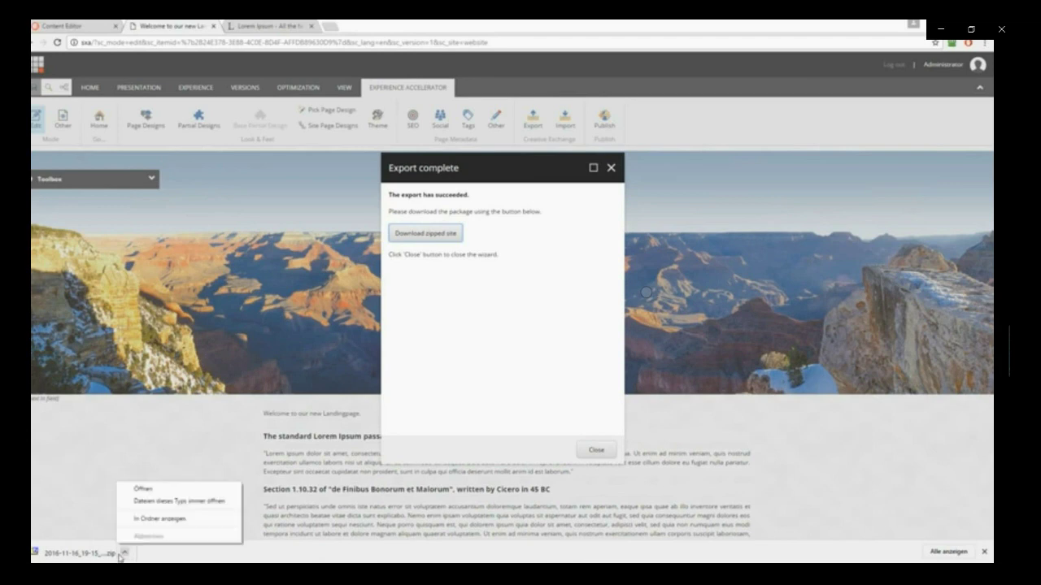